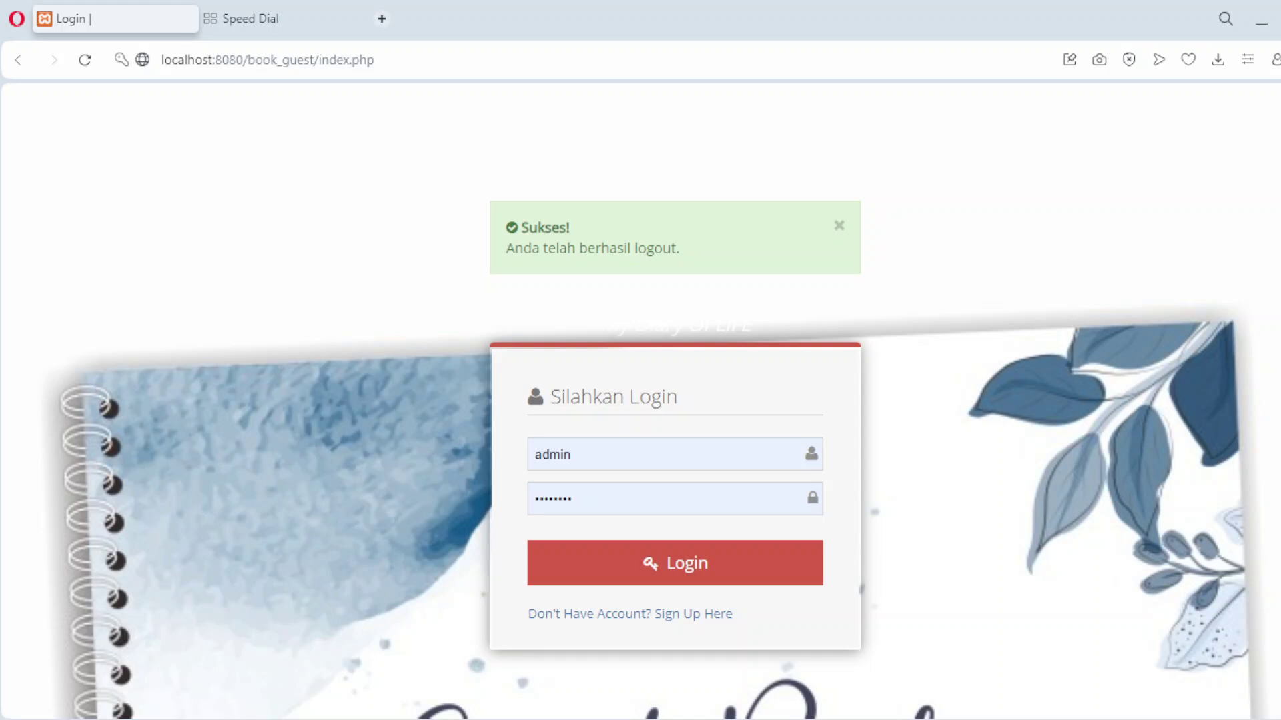
# Close the green 'Sukses!' logout notice above the login form.
pyautogui.click(840, 226)
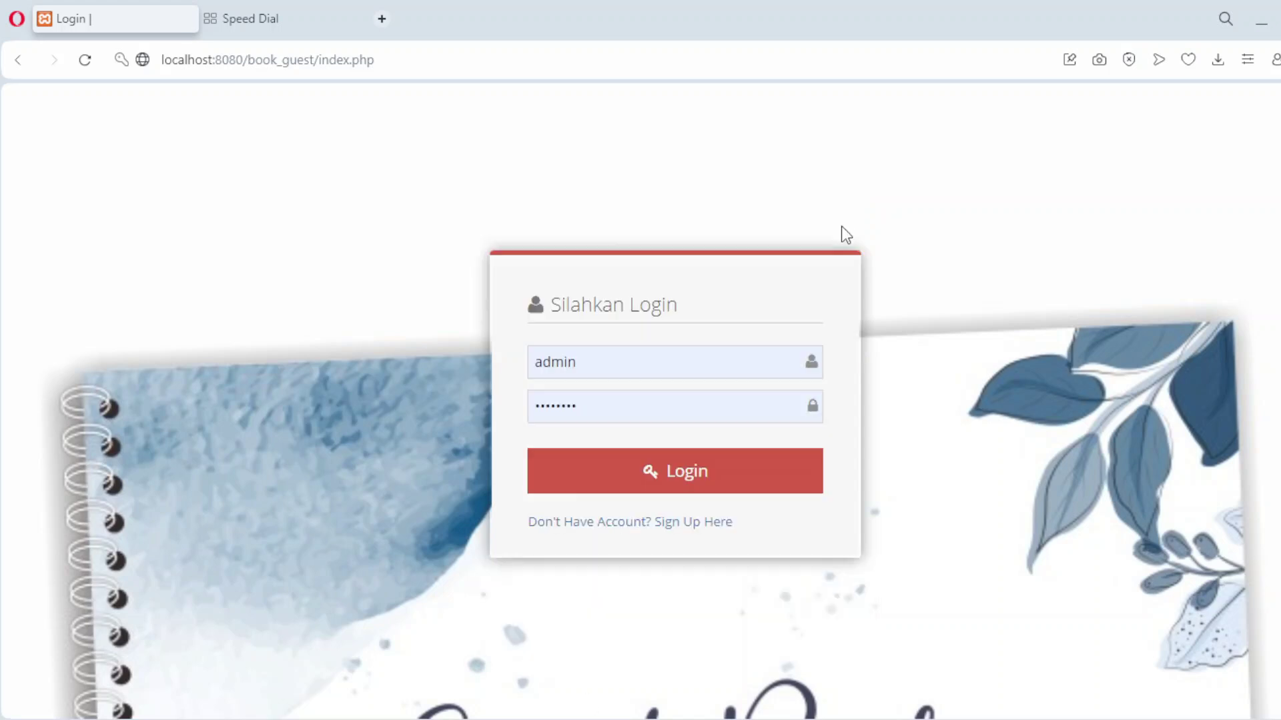
# Log in as admin and display the still-empty Guest table.
pyautogui.click(634, 475)
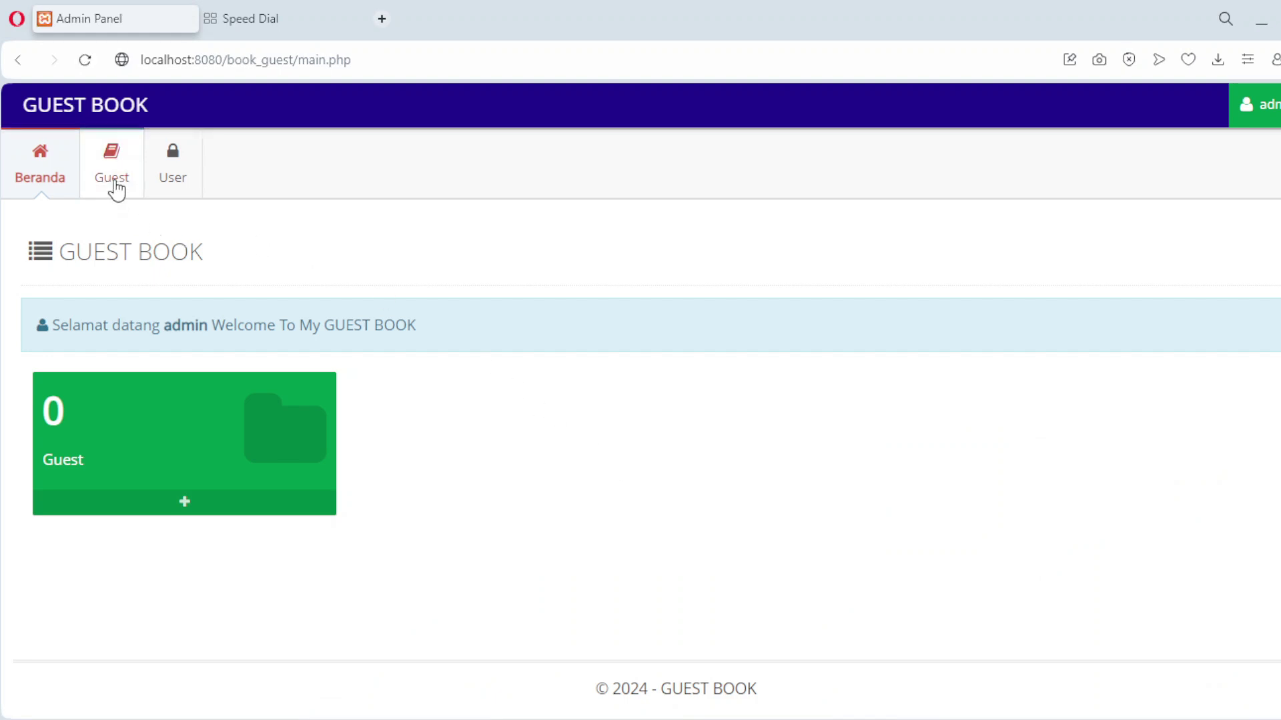
pyautogui.click(121, 191)
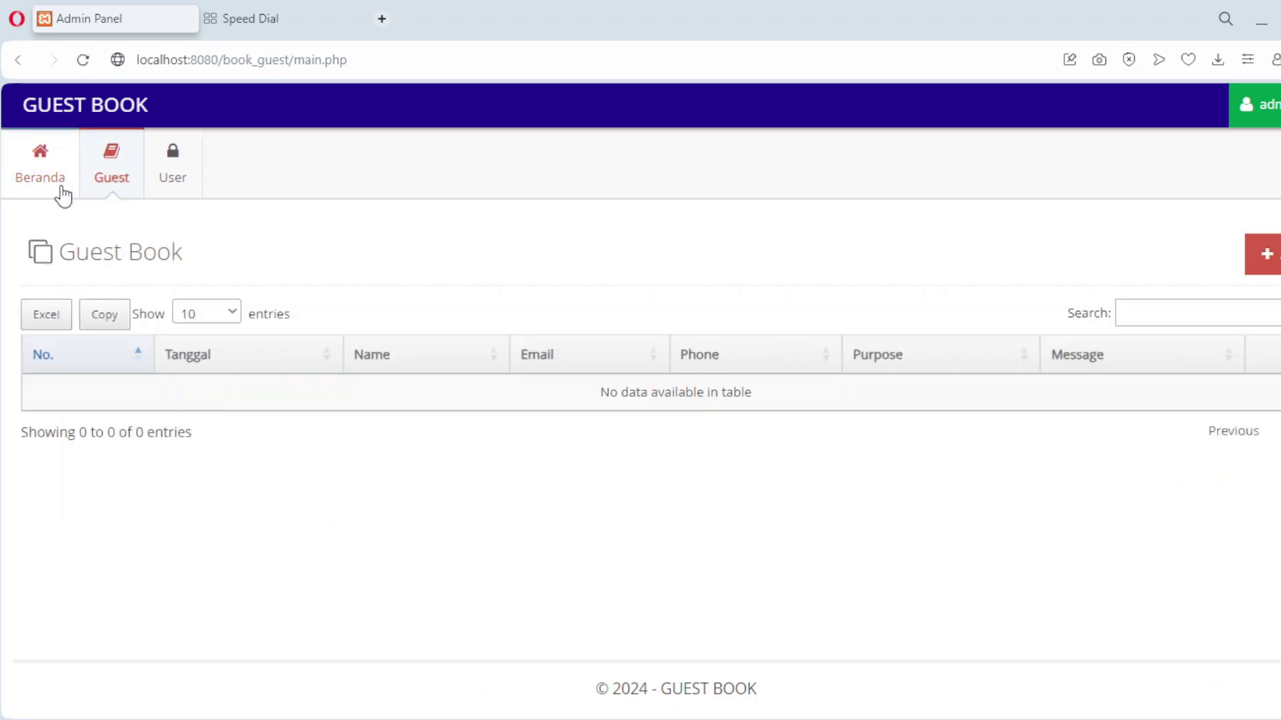
pyautogui.click(60, 193)
pyautogui.click(124, 192)
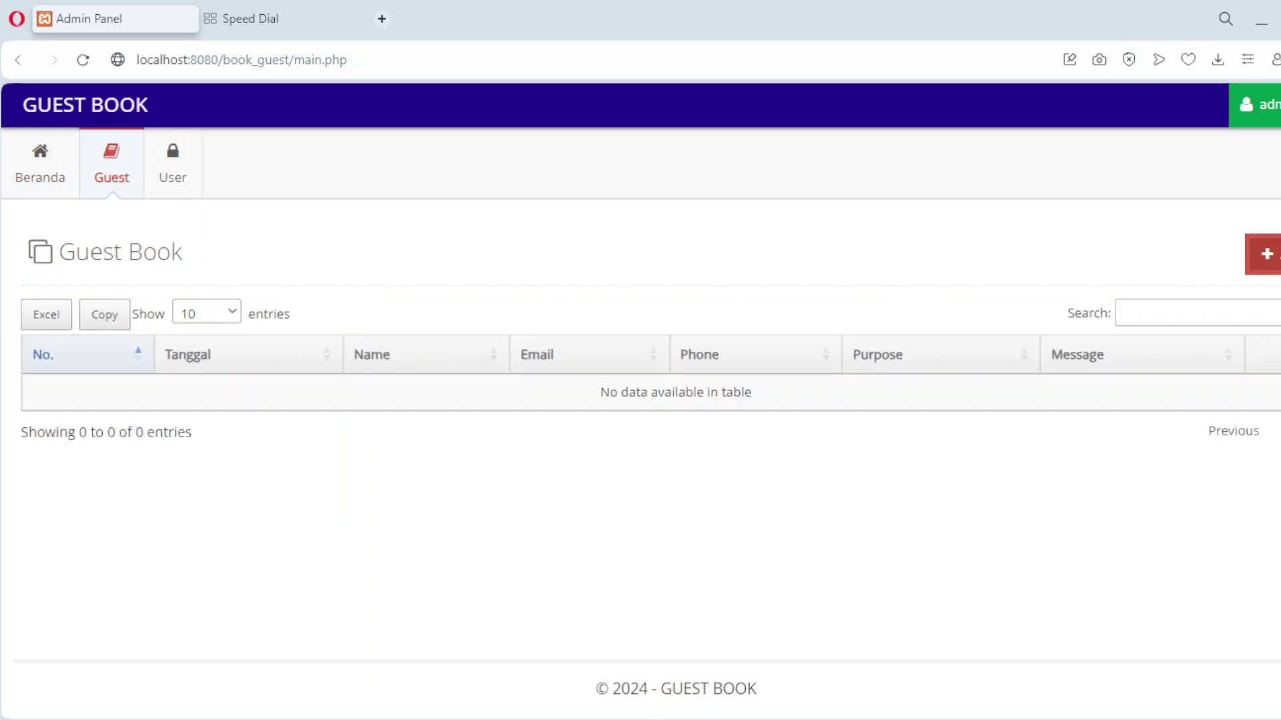
pyautogui.click(1267, 254)
# Set the visit date to 01-12-2024 and enter the guest's name, e-mail and phone 0811.
pyautogui.click(356, 375)
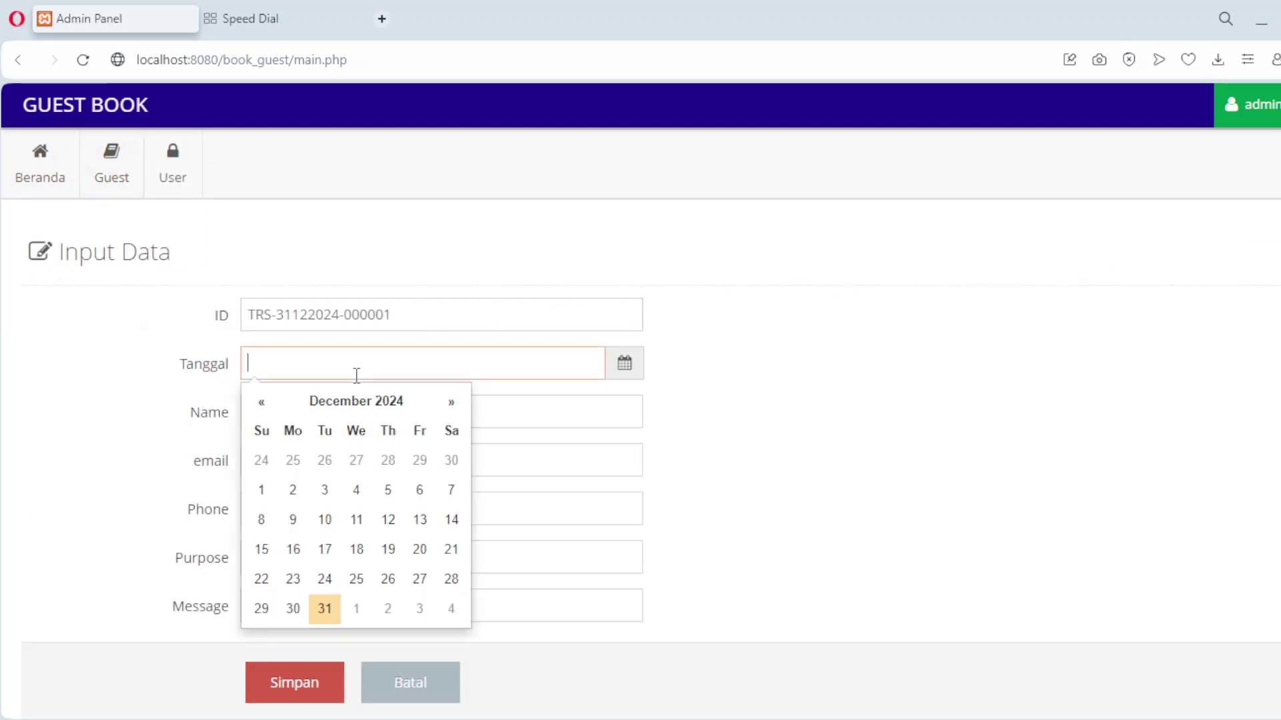
pyautogui.click(262, 491)
pyautogui.click(273, 418)
pyautogui.write('Jhon')
pyautogui.press('Tab')
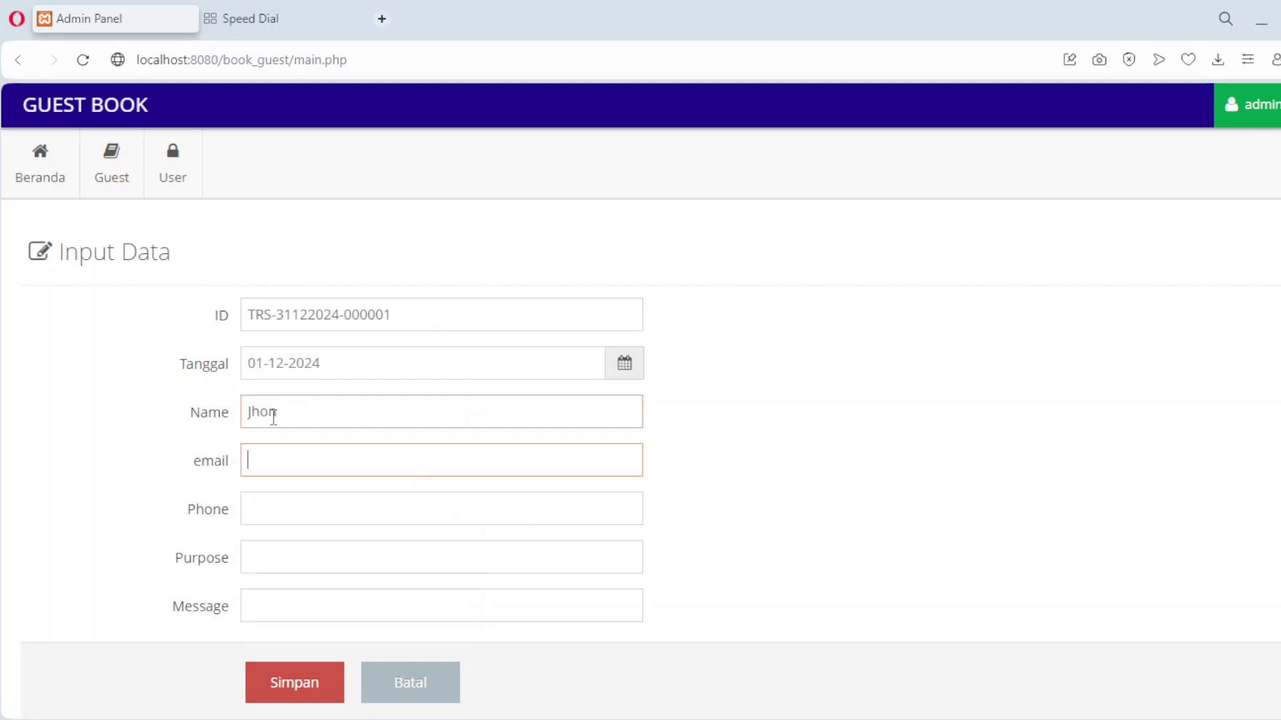
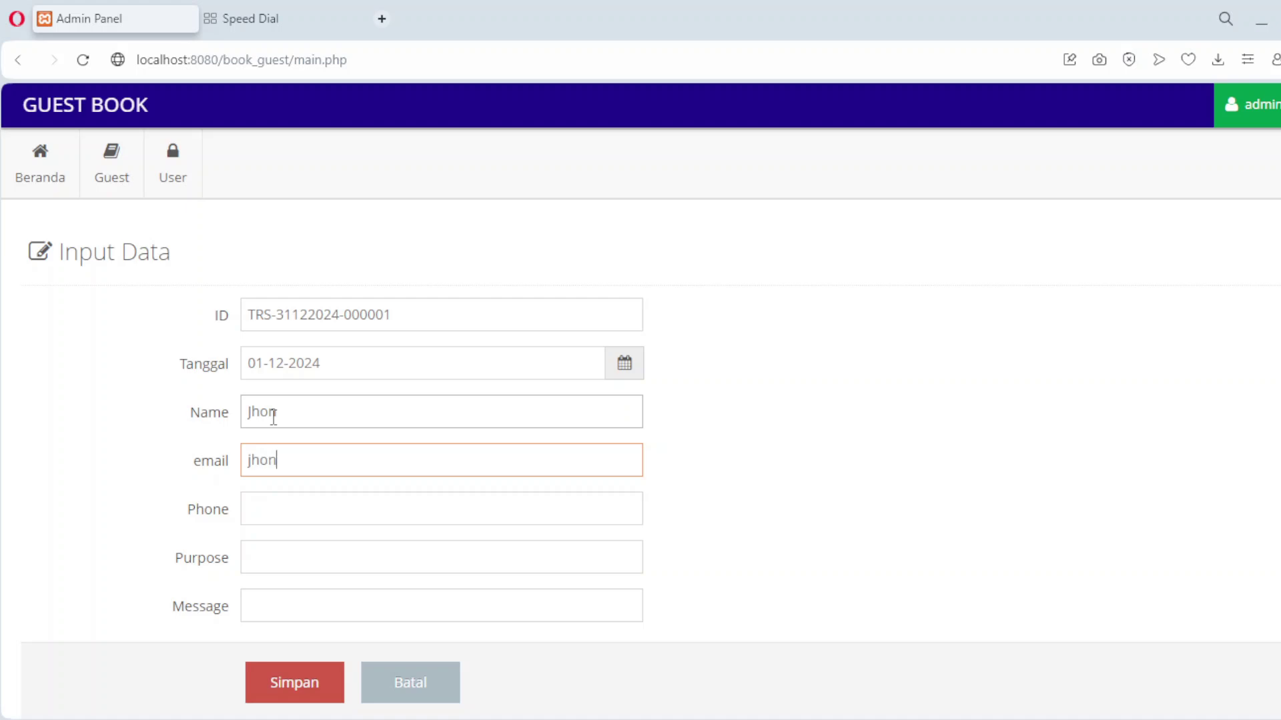
pyautogui.press('Tab')
pyautogui.write('0811')
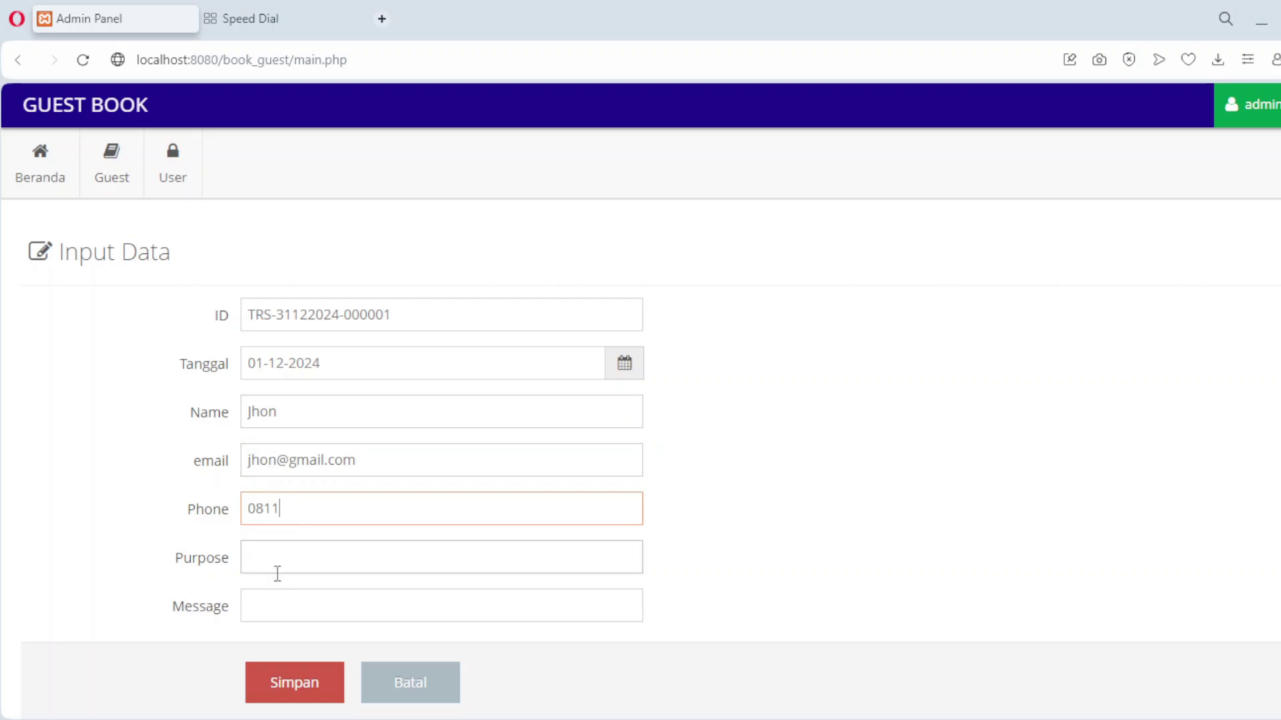
# Enter purpose '1St Floor' and message 'Meet N Great', then save the entry.
pyautogui.click(278, 573)
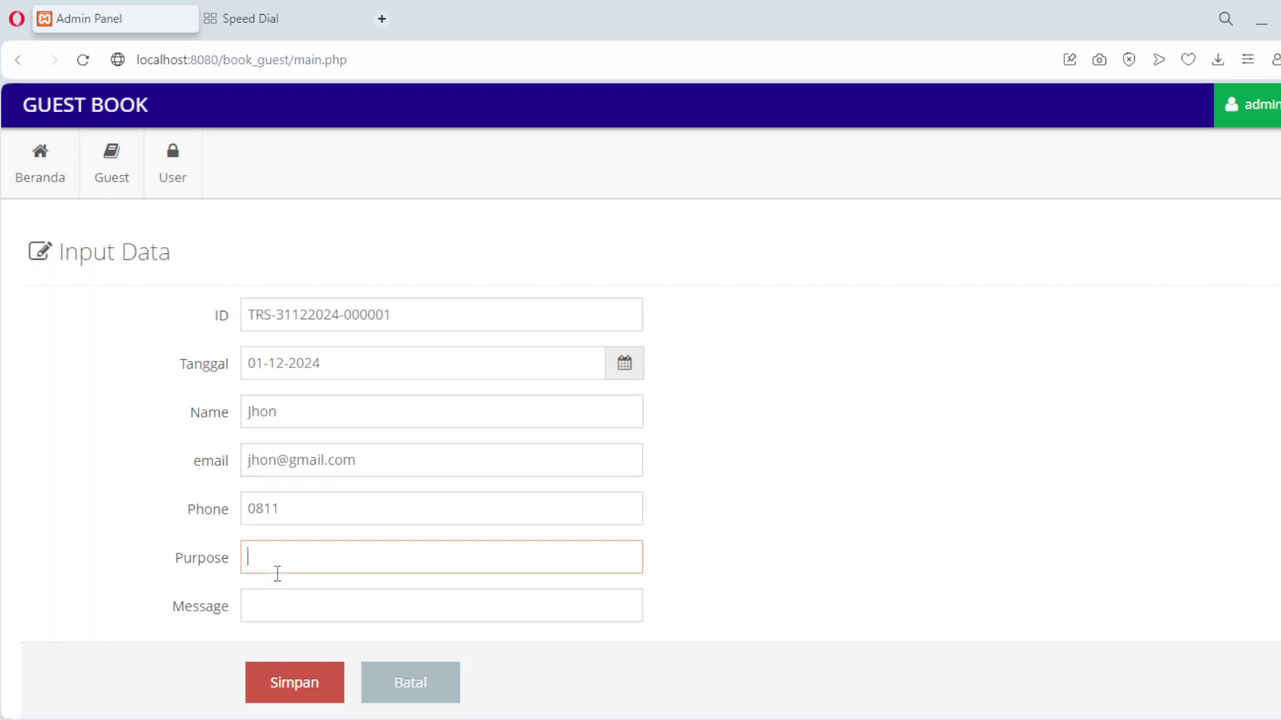
pyautogui.write('1St Floor')
pyautogui.click(280, 595)
pyautogui.write('Meet')
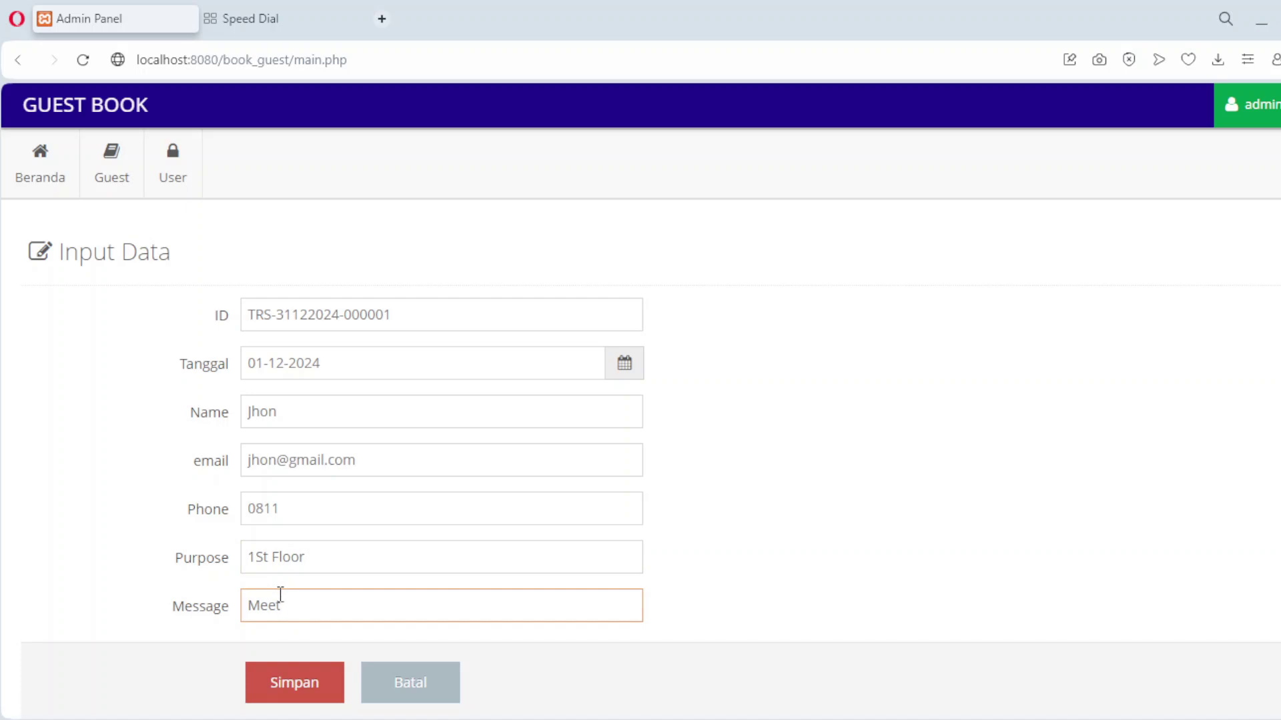
pyautogui.write(' N Great')
pyautogui.click(297, 680)
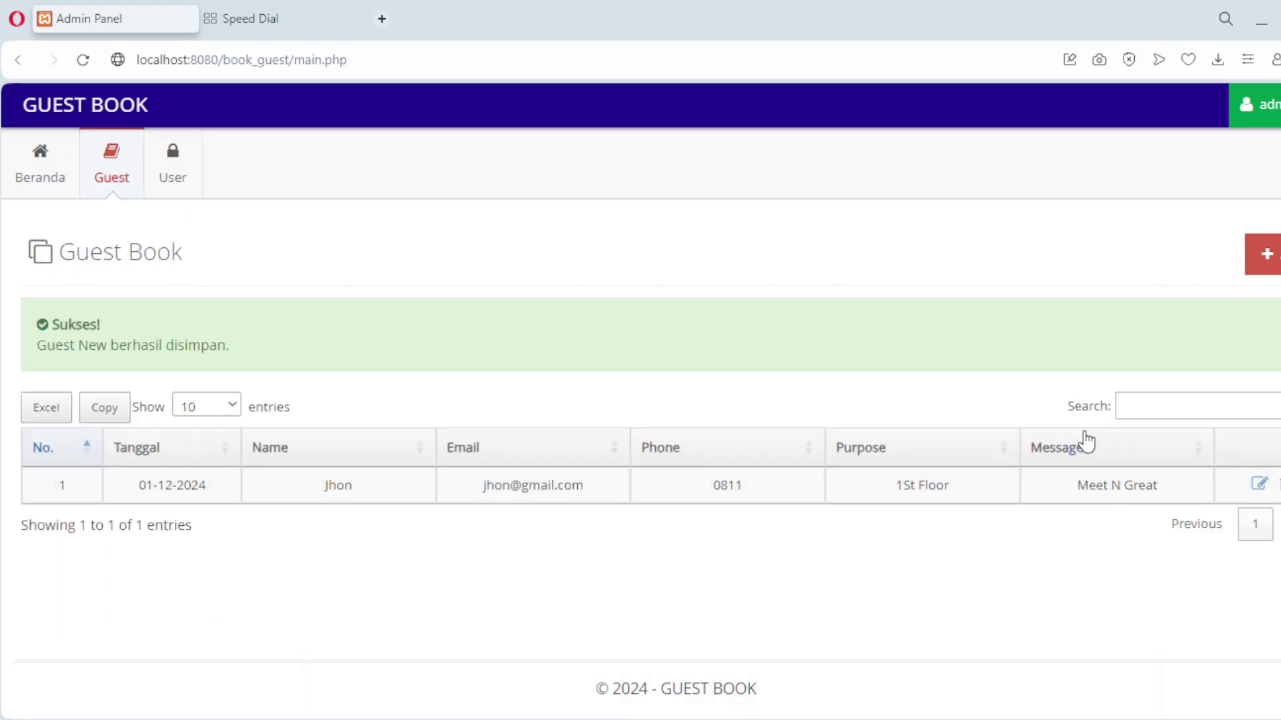
pyautogui.click(1268, 262)
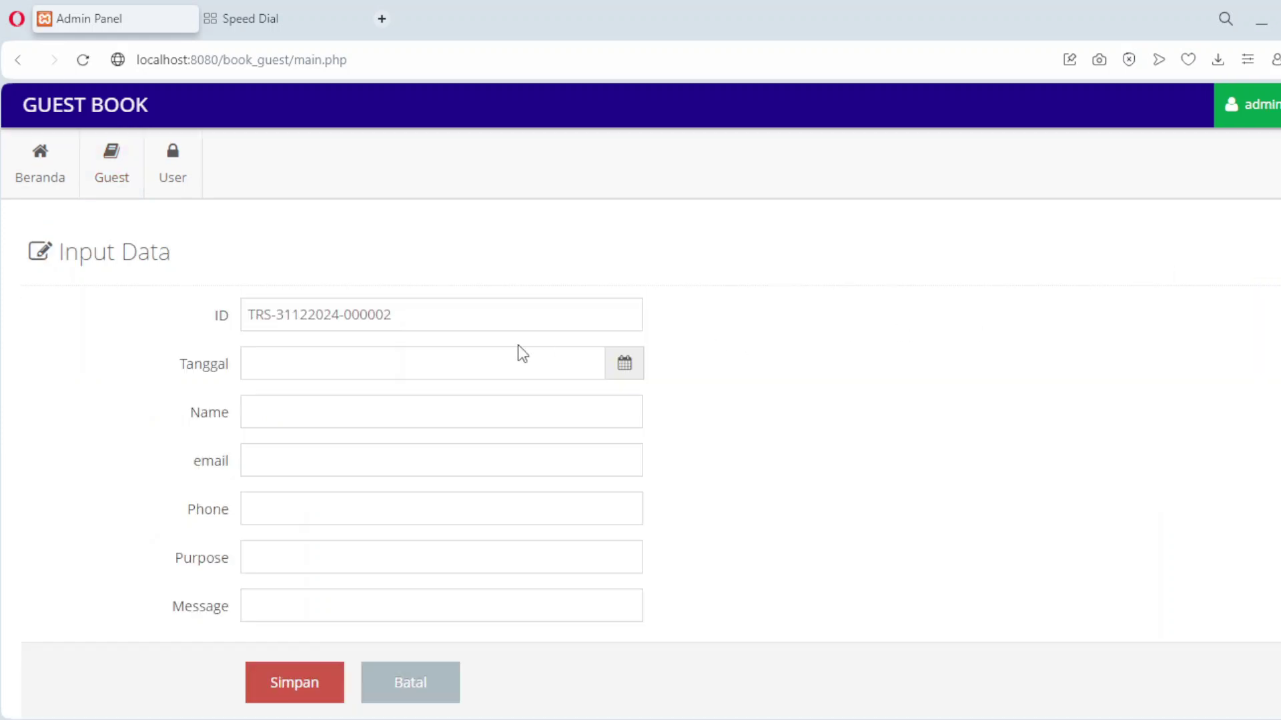
# Set the visit date to 04-12-2024 and enter the guest's name, e-mail and phone 0811.
pyautogui.click(374, 362)
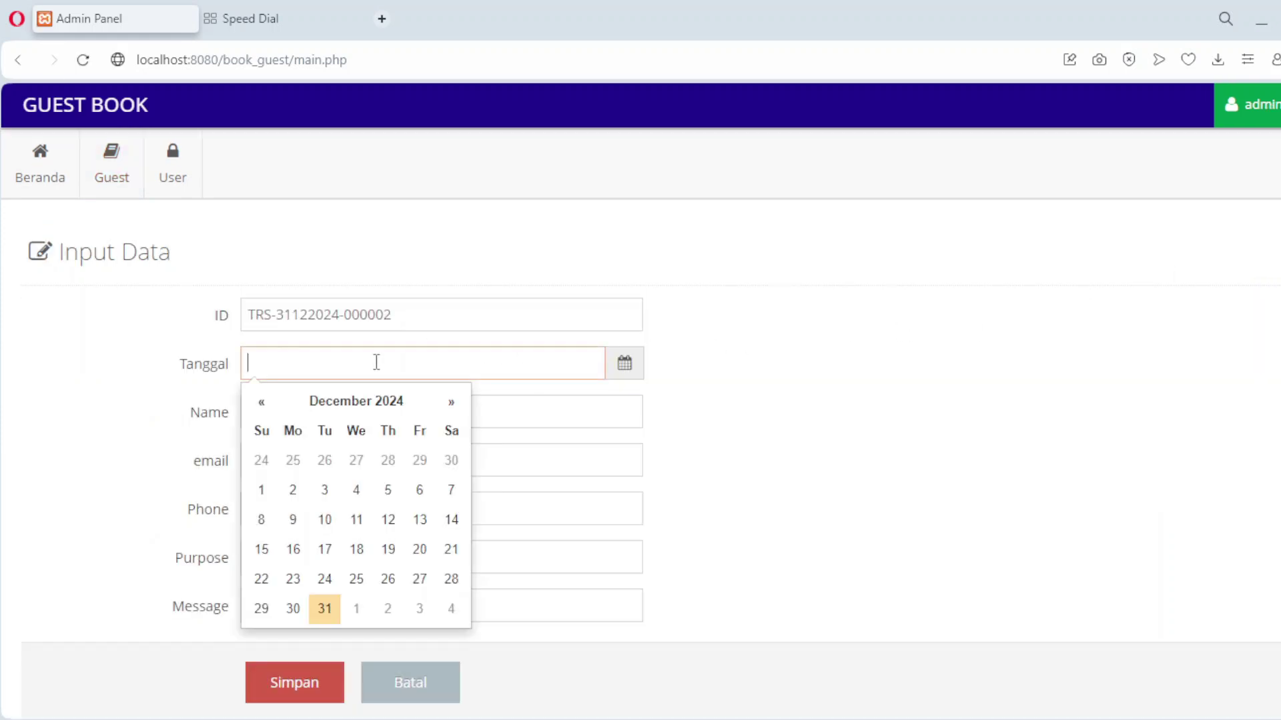
pyautogui.click(357, 491)
pyautogui.click(294, 412)
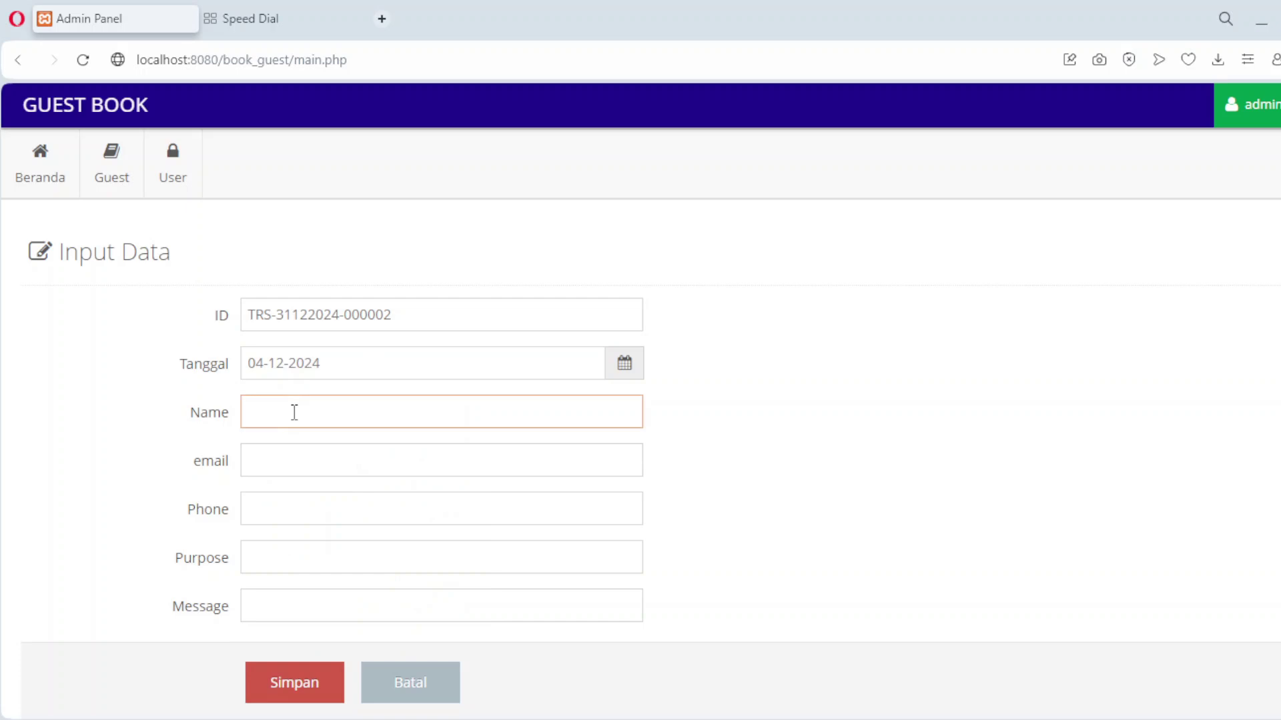
pyautogui.write('Doni')
pyautogui.click(292, 459)
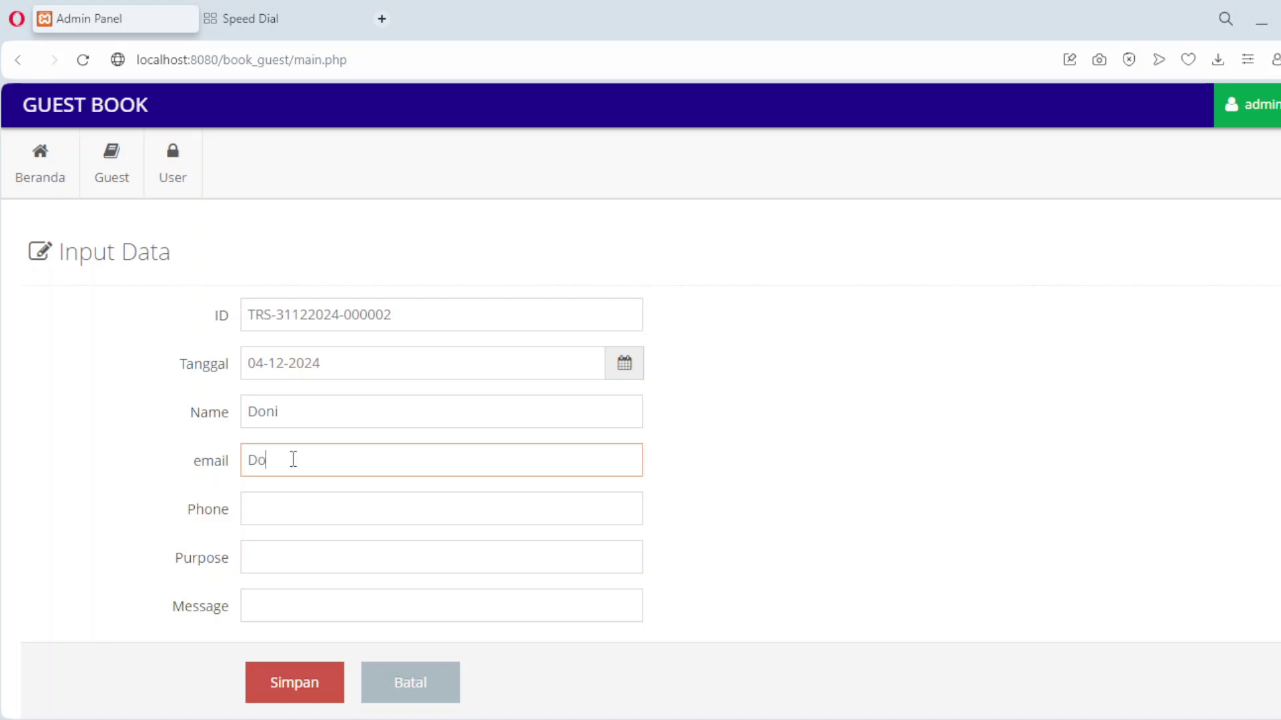
pyautogui.press('Tab')
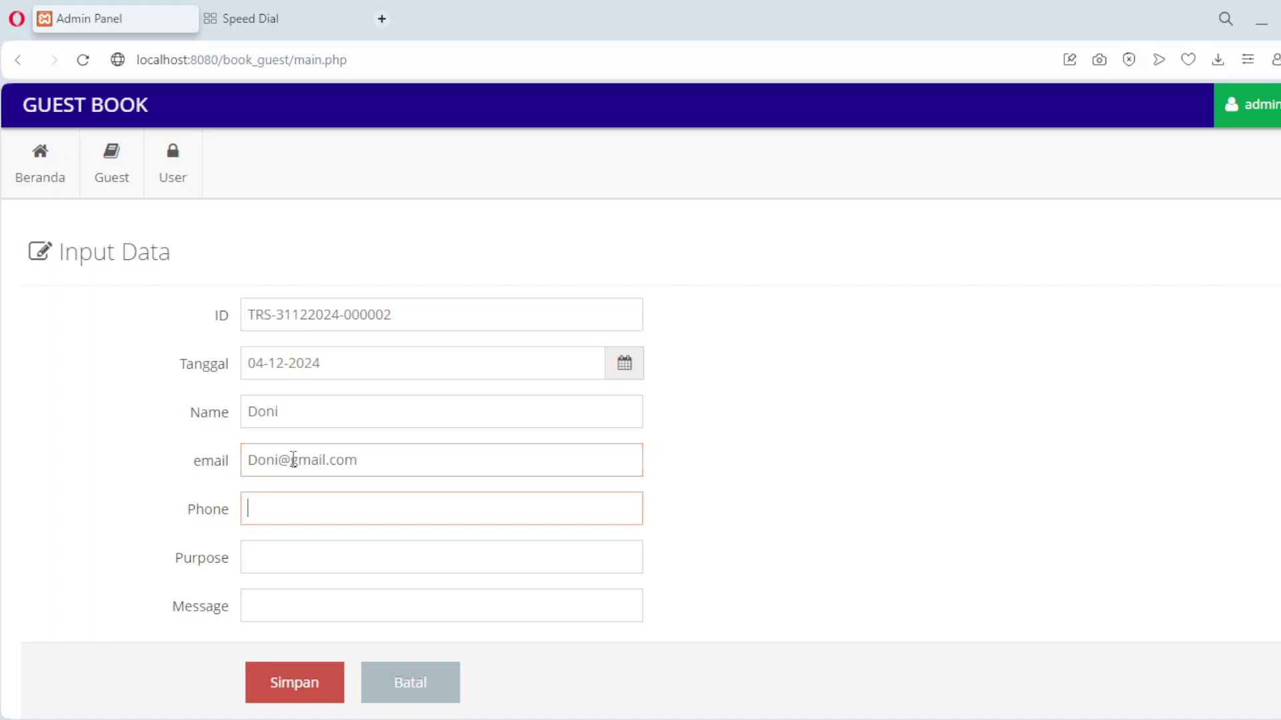
pyautogui.write('0811')
# Enter purpose '21 Floor' and message 'Meet Mrs Suzana', then save the entry.
pyautogui.press('Tab')
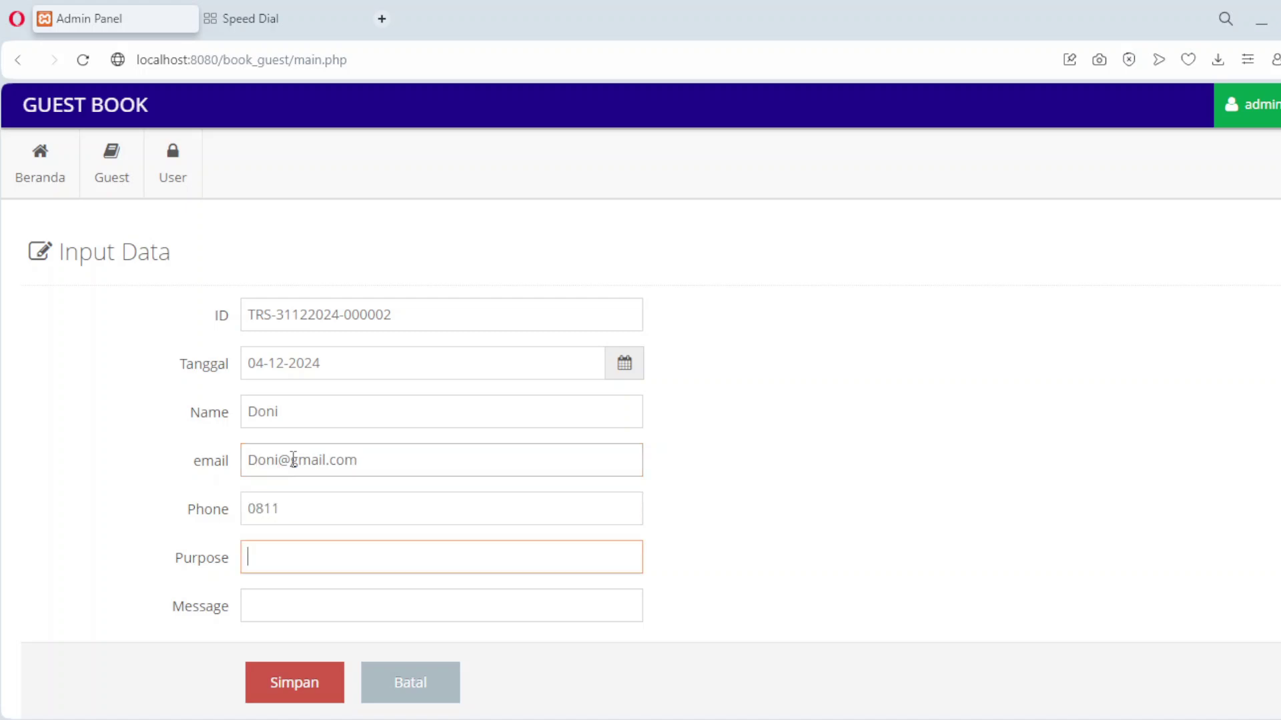
pyautogui.write('21')
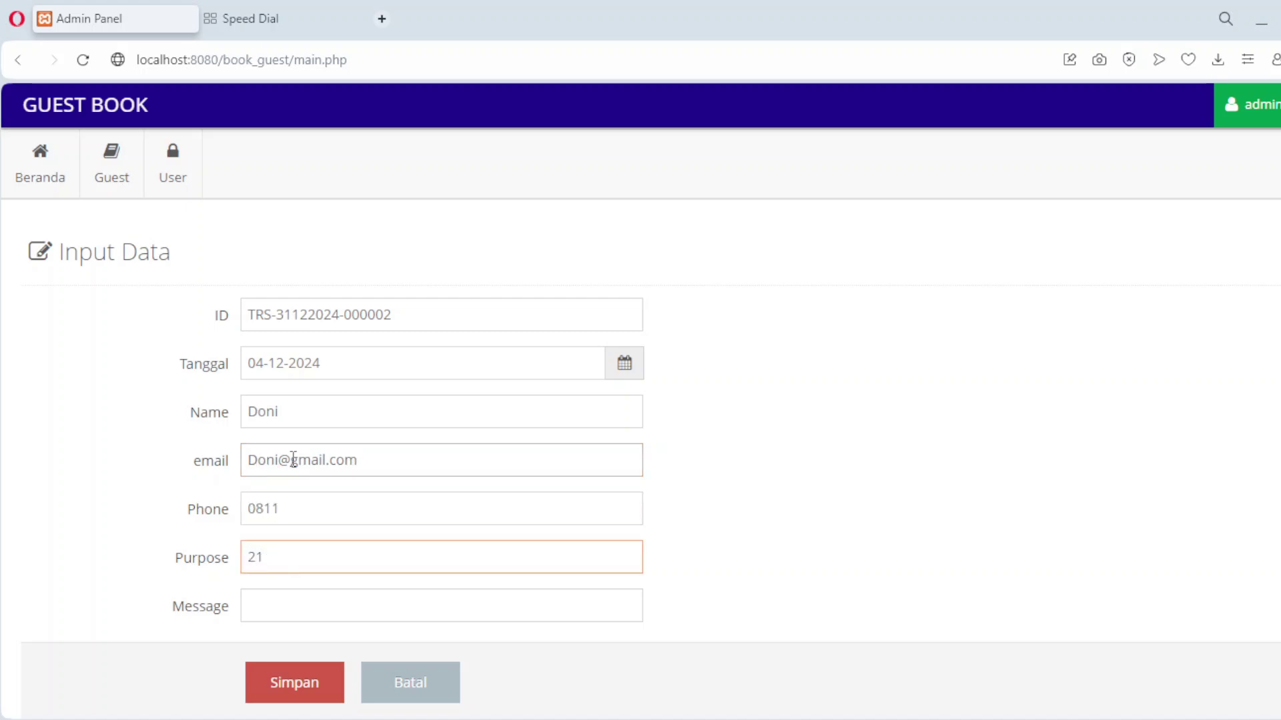
pyautogui.write(' Flooe')
pyautogui.press('BackSpace')
pyautogui.write('r')
pyautogui.click(307, 611)
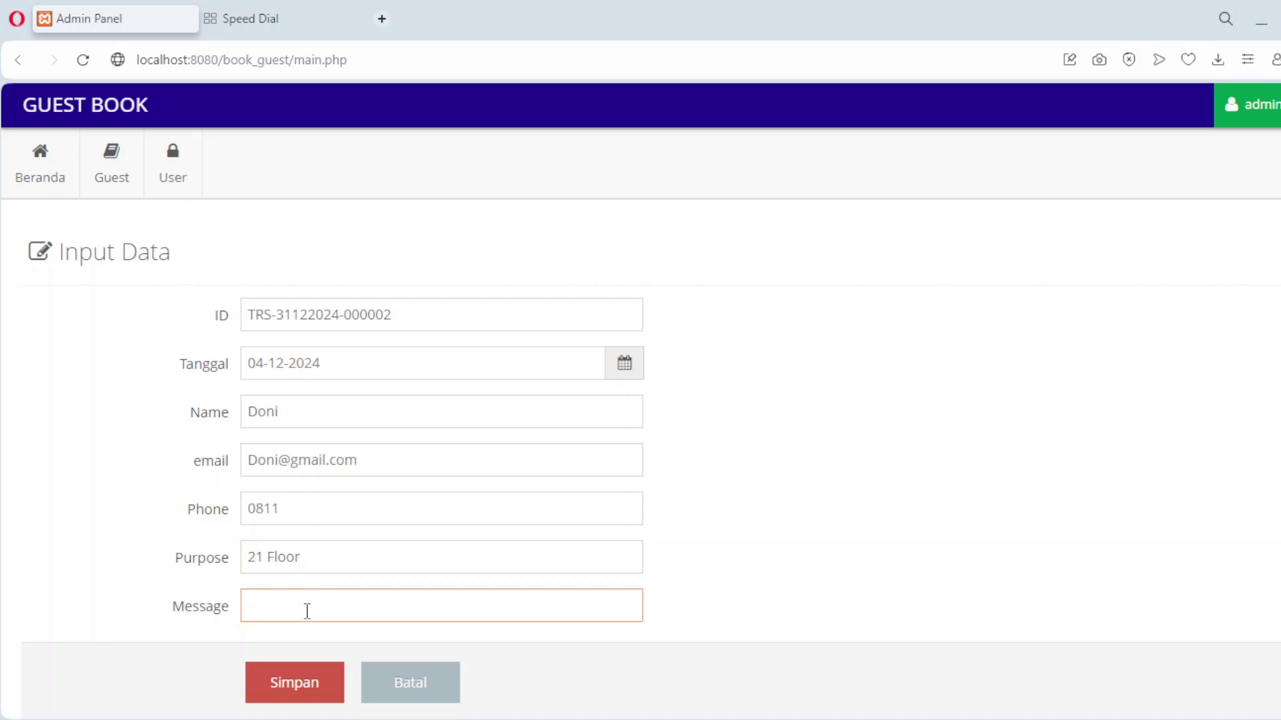
pyautogui.write('Meet')
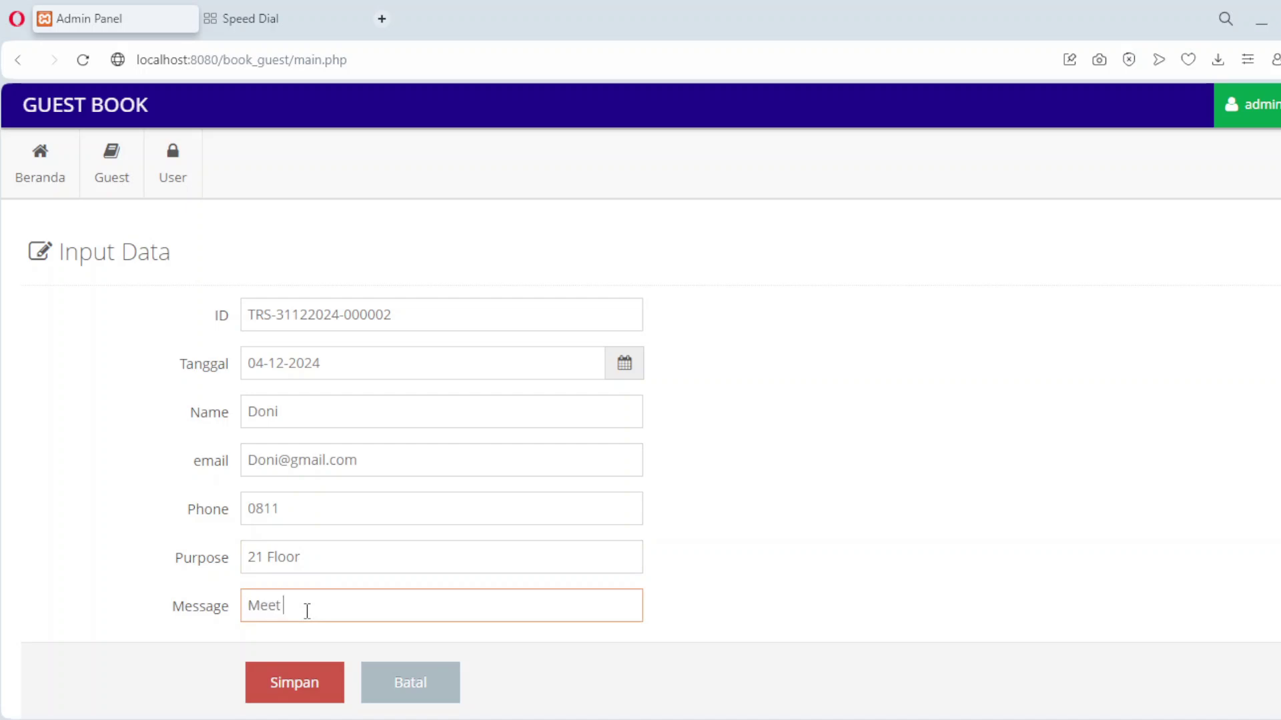
pyautogui.write(' Mrs Suzana')
pyautogui.click(348, 680)
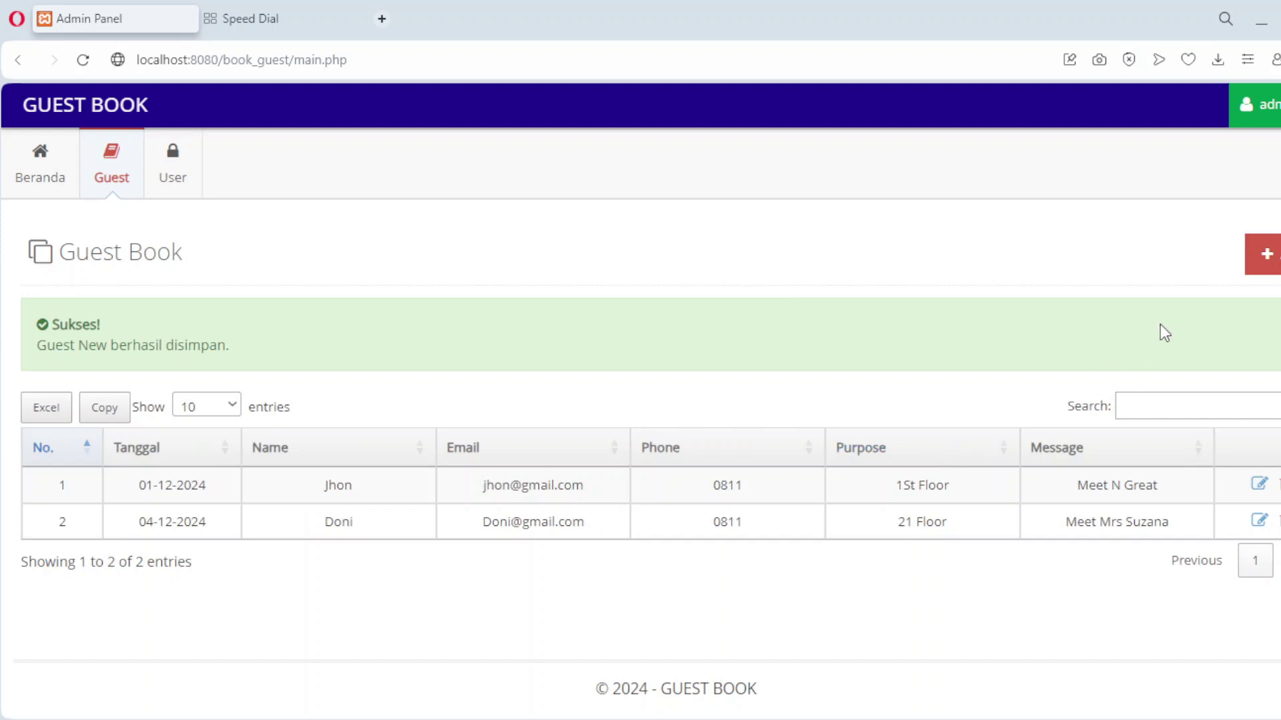
pyautogui.click(1267, 256)
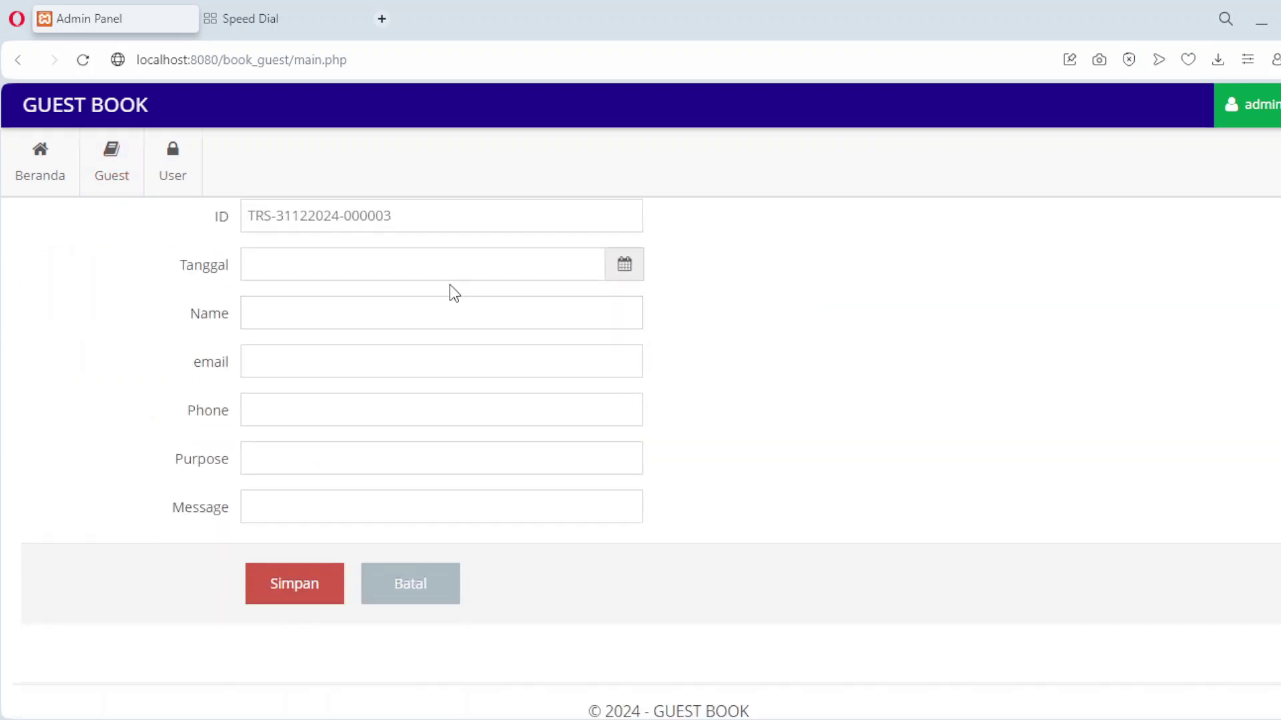
# Set the visit date to 12-12-2024 and enter the guest's name, e-mail and phone 0811.
pyautogui.click(452, 270)
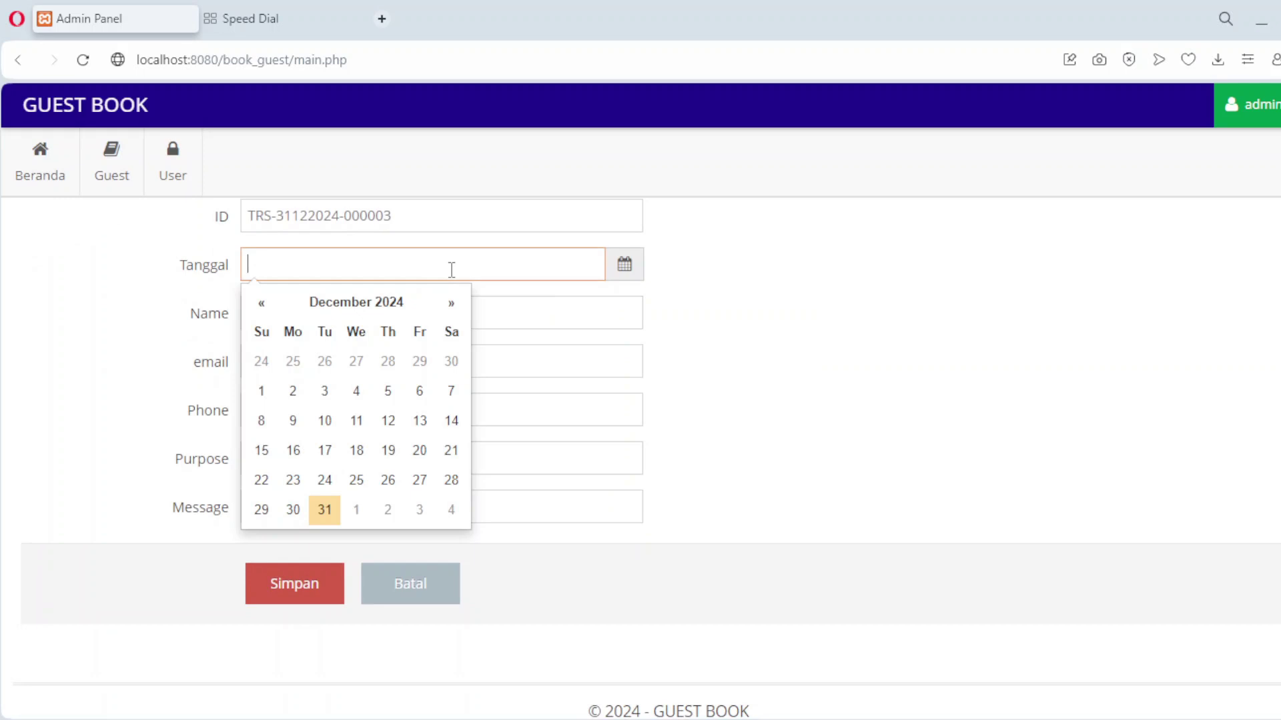
pyautogui.click(387, 425)
pyautogui.click(334, 316)
pyautogui.write('Dew')
pyautogui.click(328, 366)
pyautogui.press('Tab')
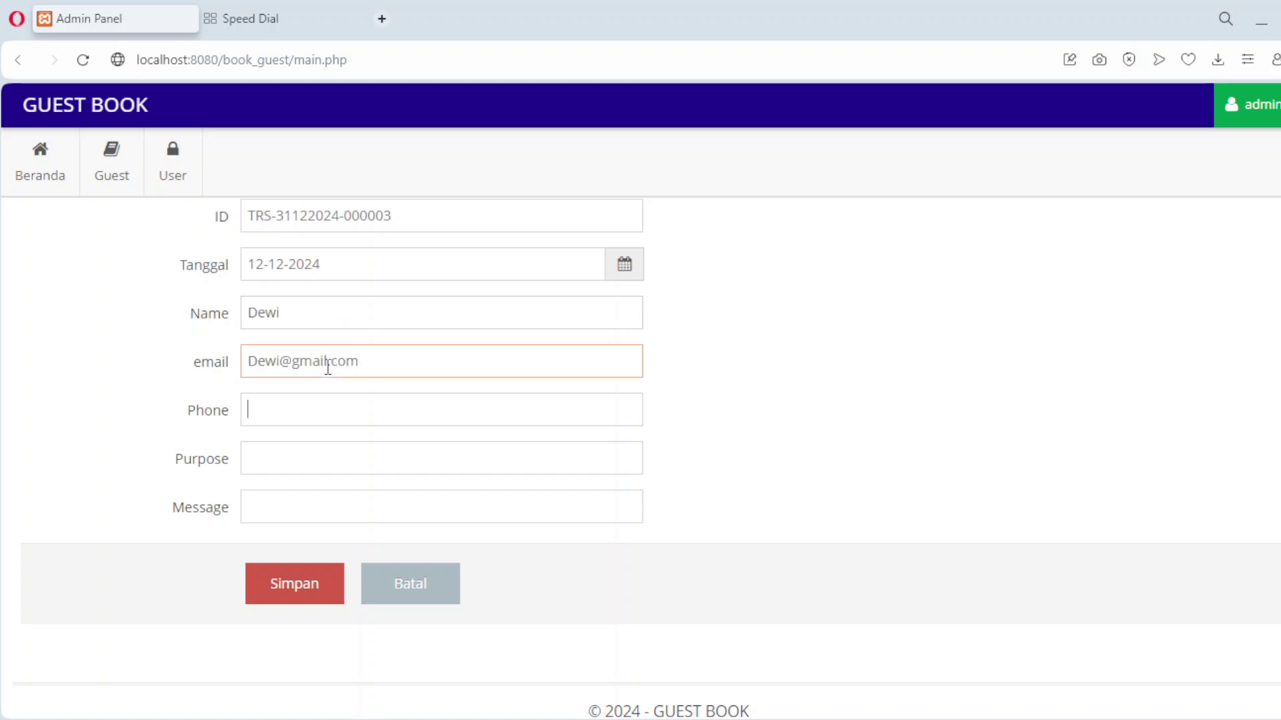
pyautogui.write('0811')
# Enter purpose '30 Floor' and message 'Dinner', then save the entry.
pyautogui.press('Tab')
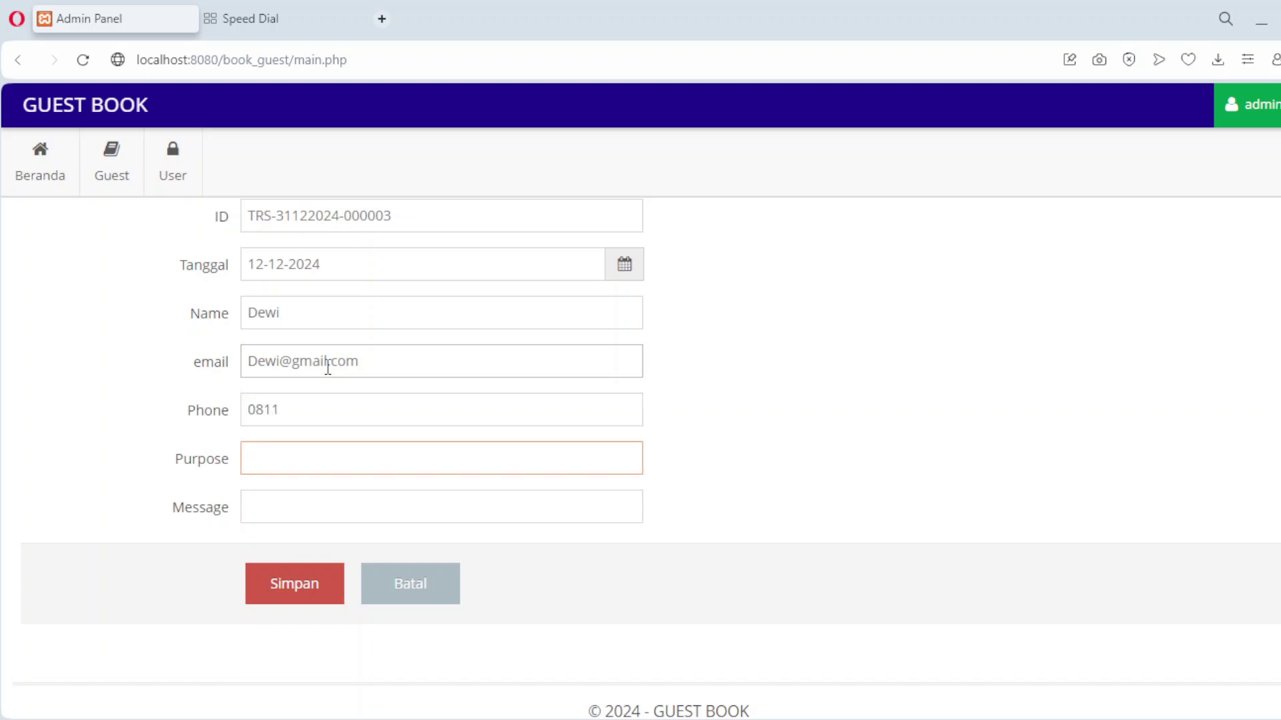
pyautogui.write('30 Floor')
pyautogui.click(338, 506)
pyautogui.write('Dinner')
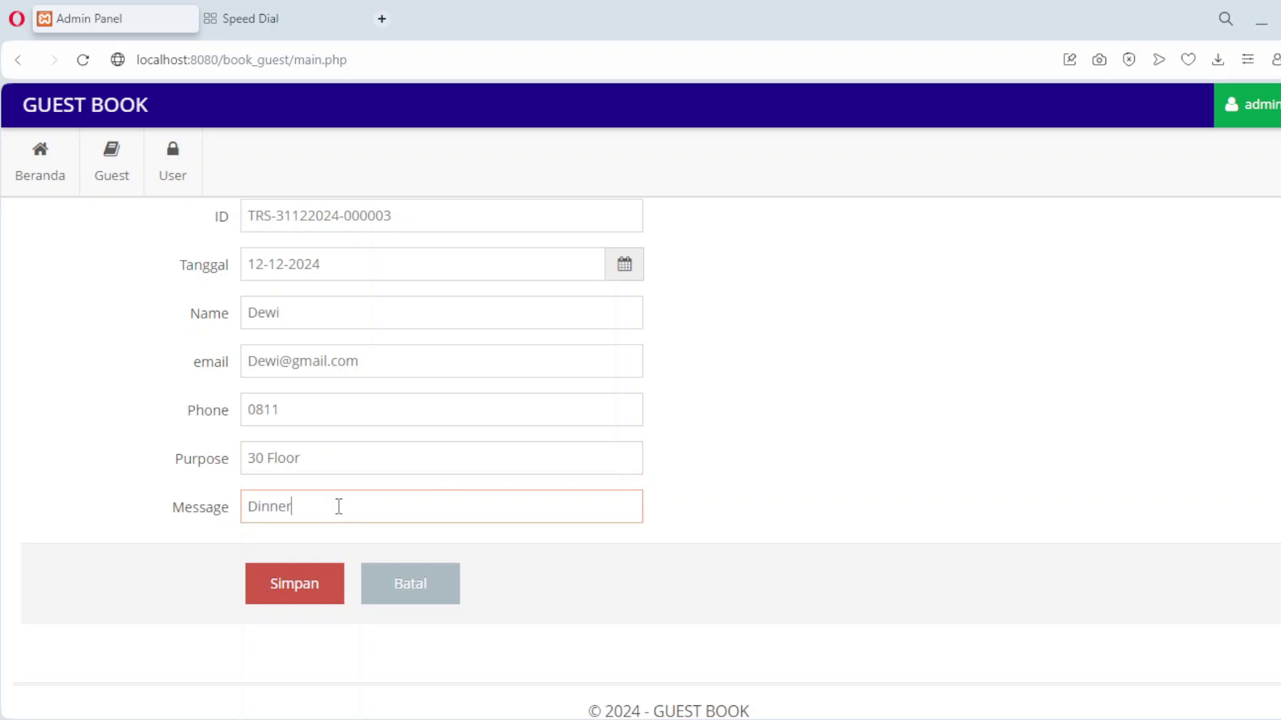
pyautogui.click(309, 591)
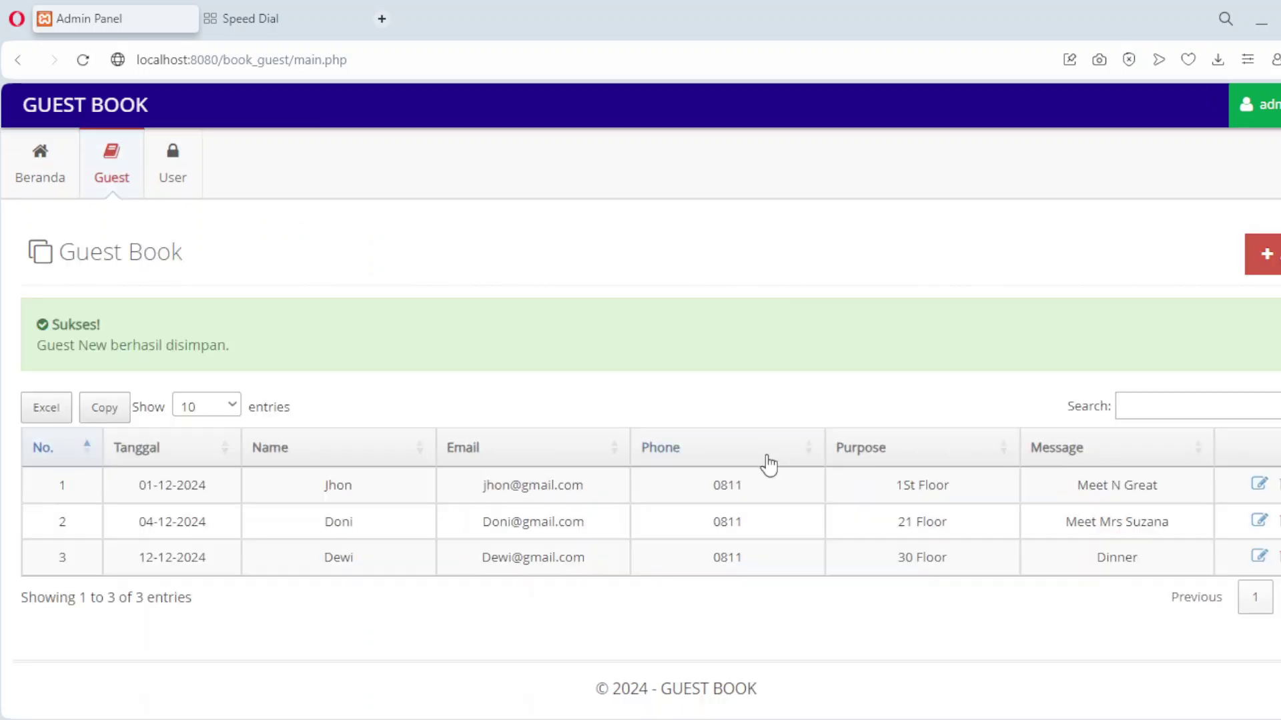
pyautogui.click(1267, 254)
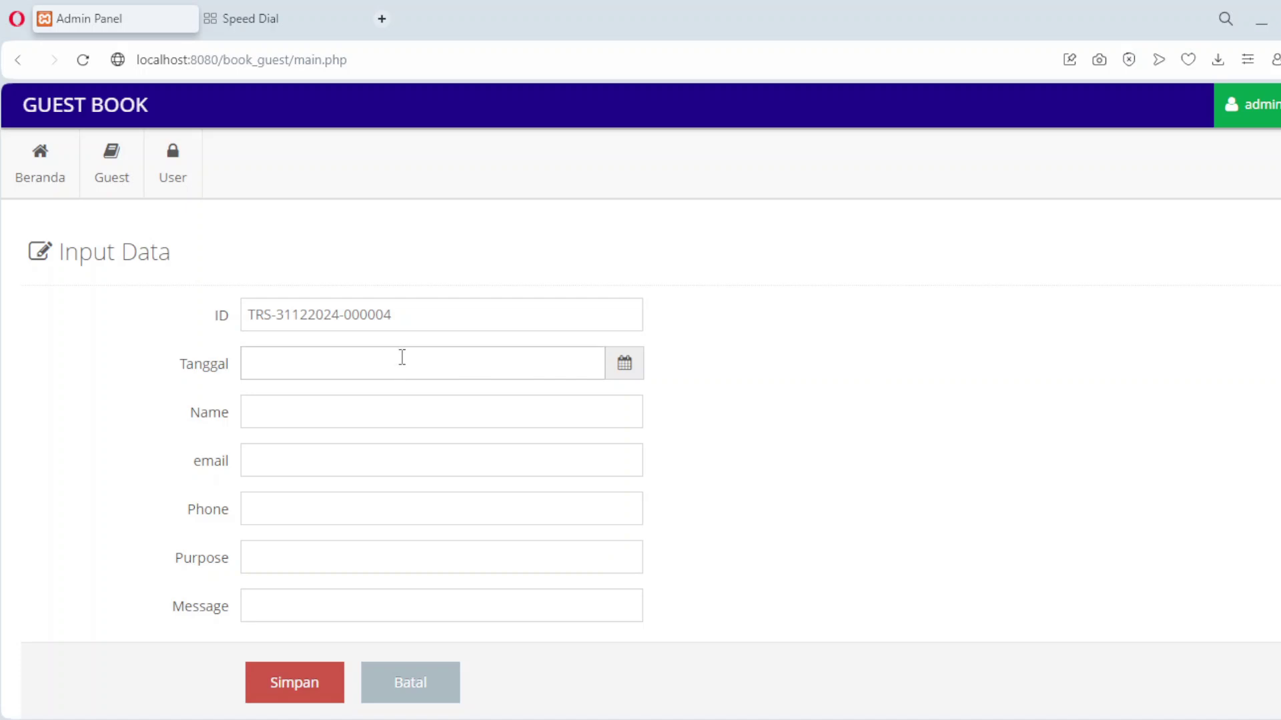
# Set the visit date to 20-12-2024 and enter the guest's name, e-mail and phone 0811.
pyautogui.click(402, 358)
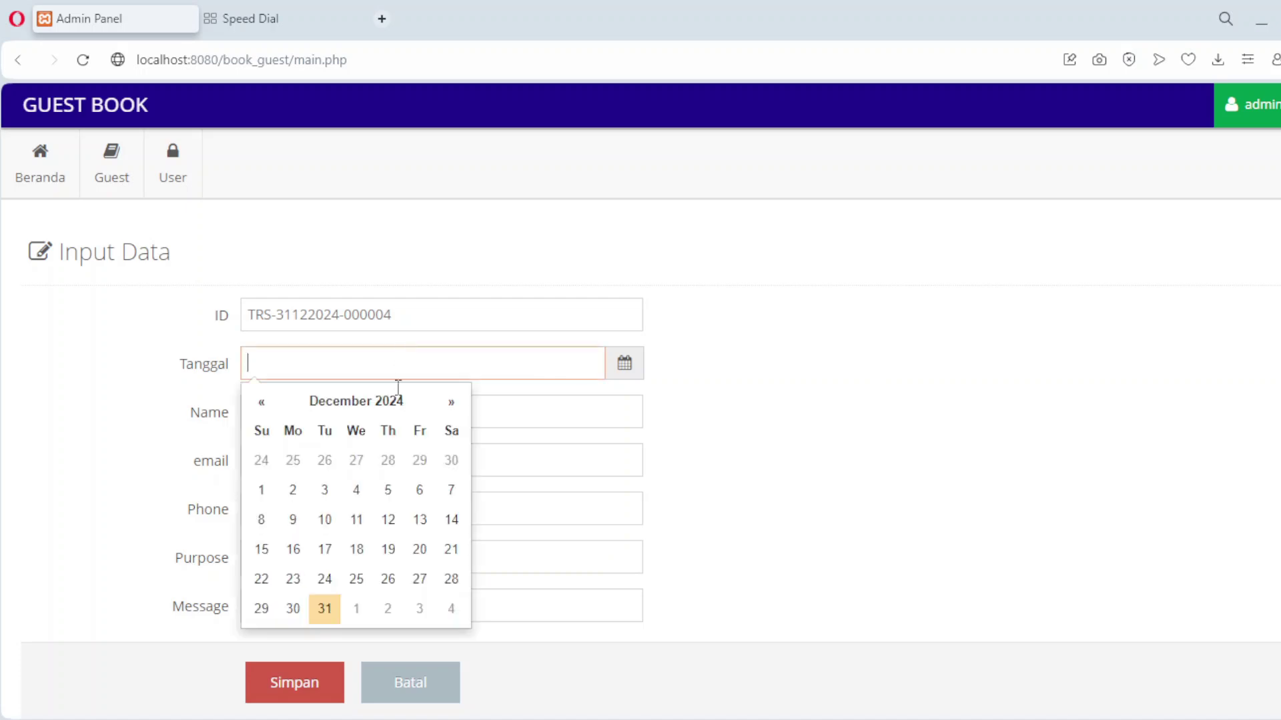
pyautogui.click(420, 549)
pyautogui.click(309, 404)
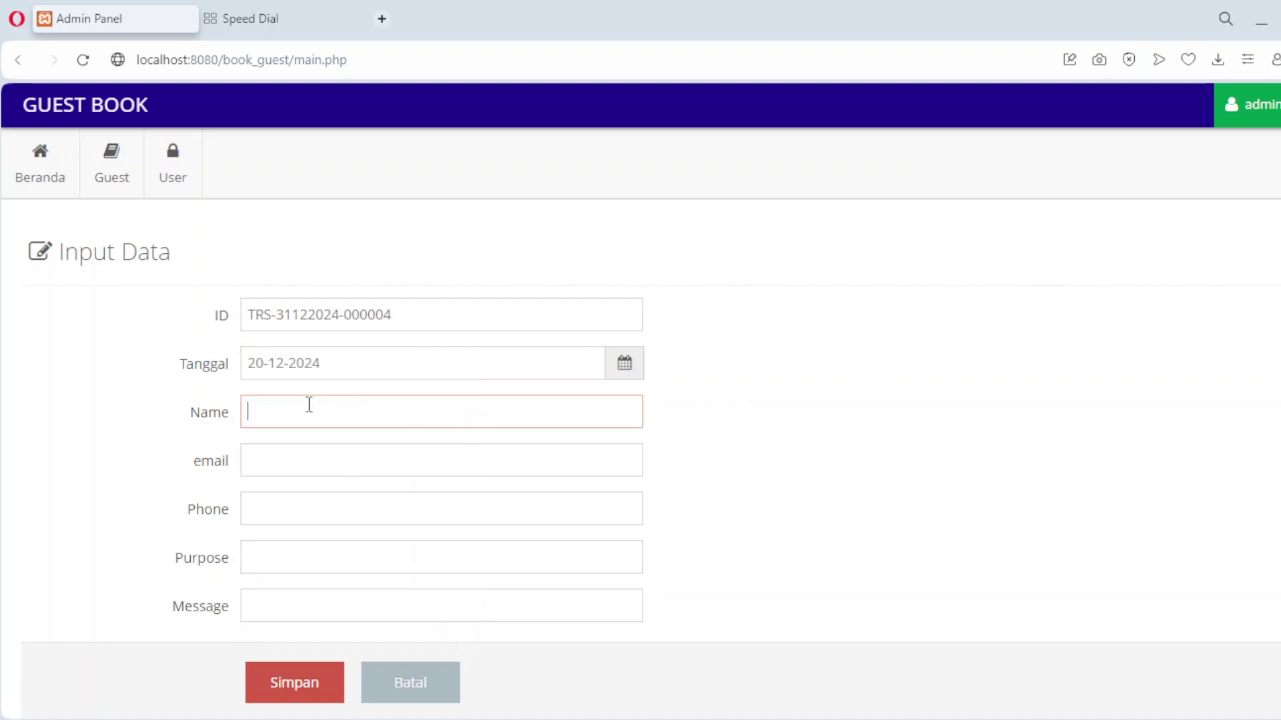
pyautogui.write('Susan')
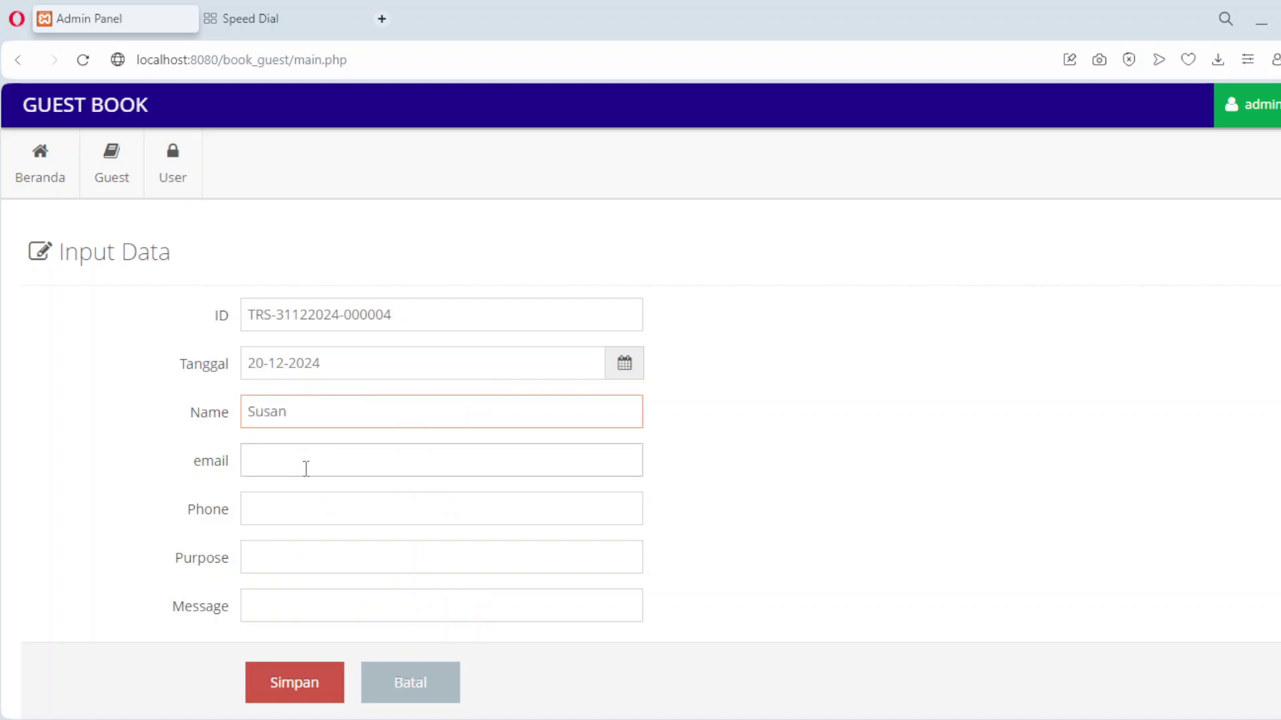
pyautogui.click(307, 469)
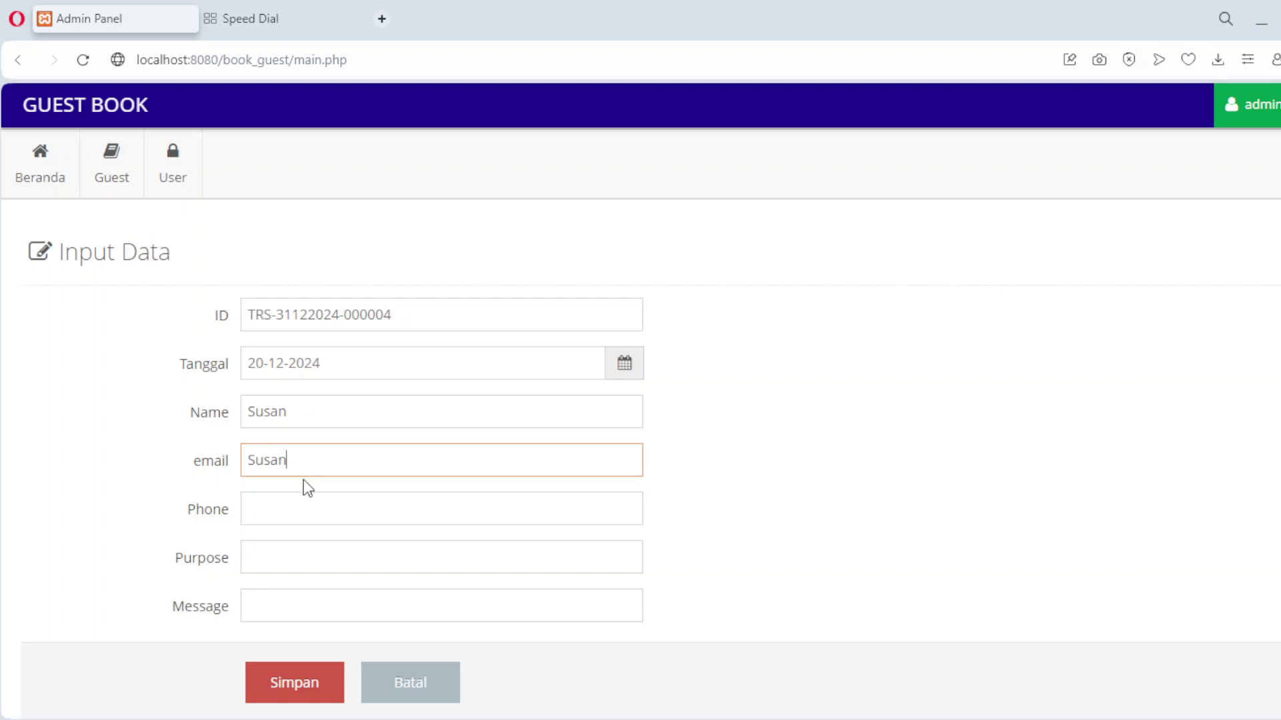
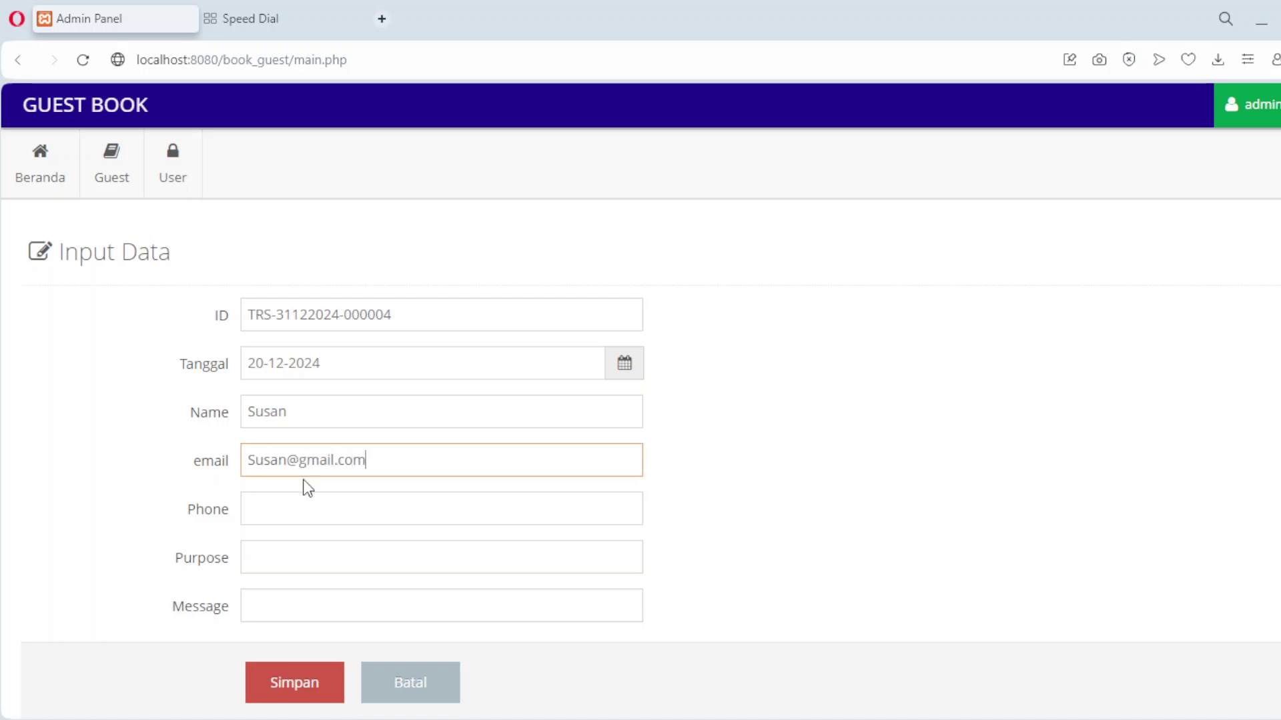
pyautogui.press('Tab')
pyautogui.write('0811')
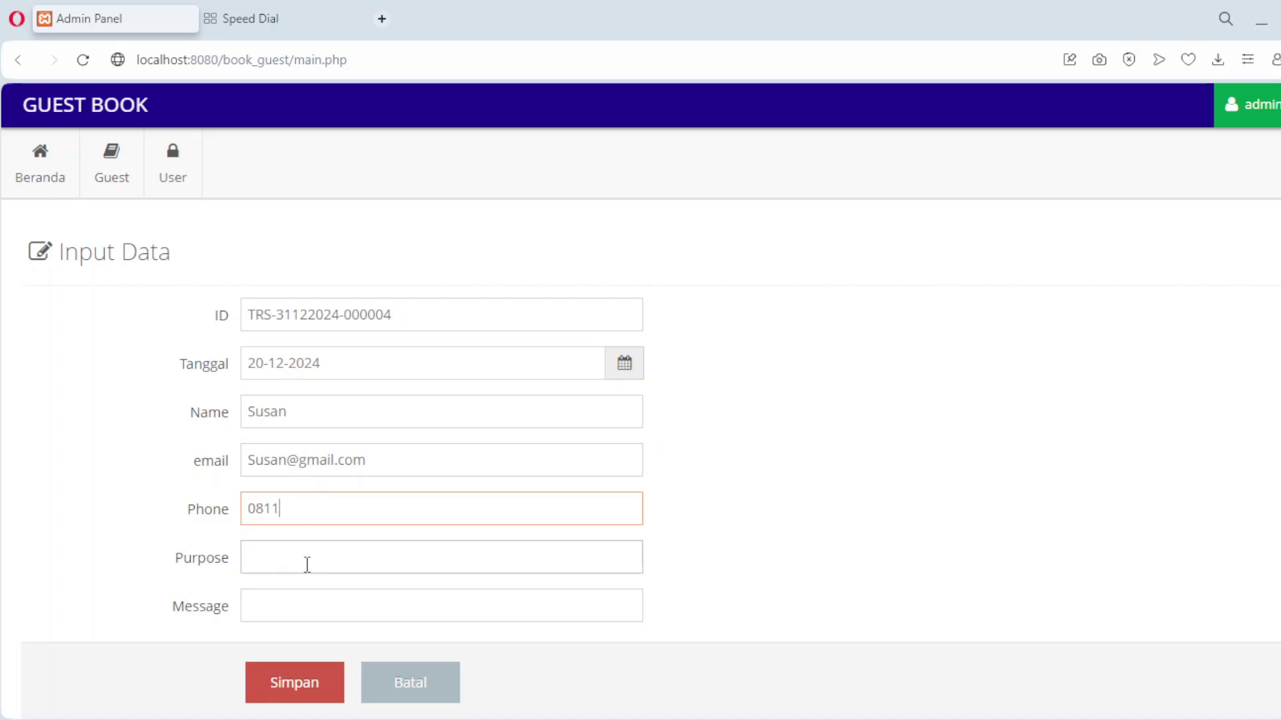
# Enter purpose '15 Floor' and message 'Discuss', then save the entry.
pyautogui.click(306, 565)
pyautogui.write('15 Floor')
pyautogui.press('BackSpace')
pyautogui.write('r')
pyautogui.click(308, 609)
pyautogui.write('Dis')
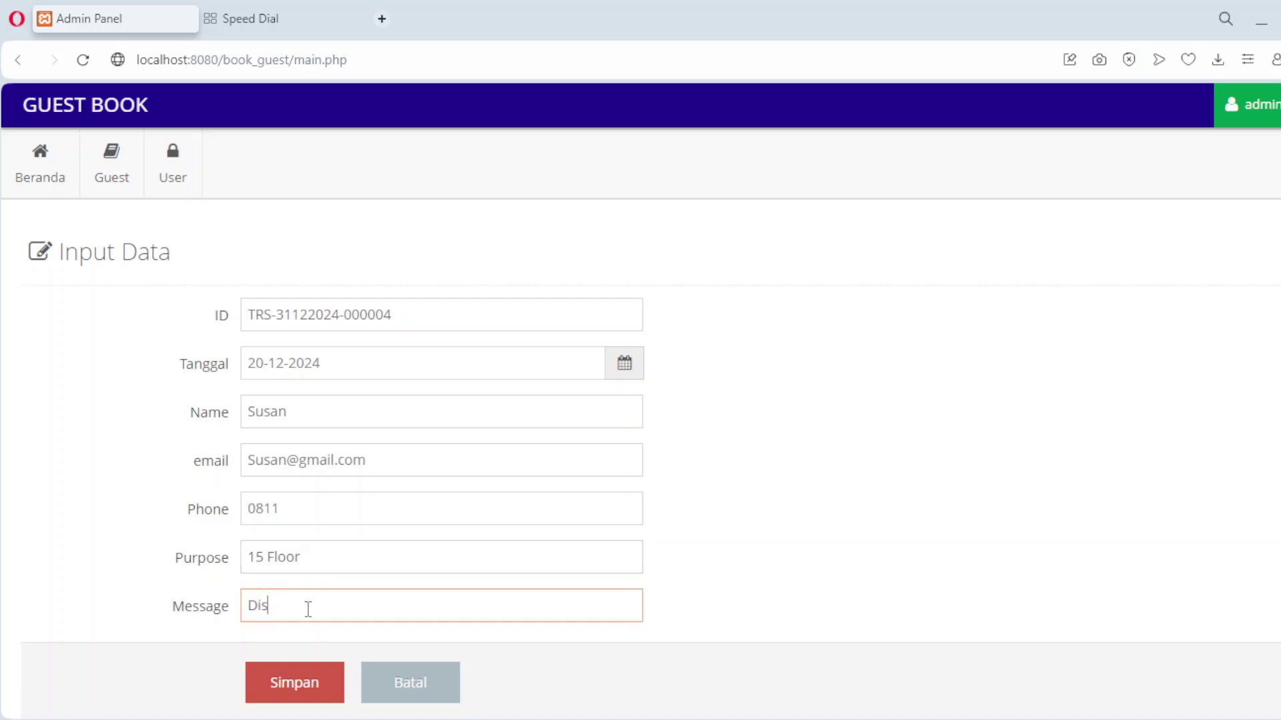
pyautogui.write('cuss')
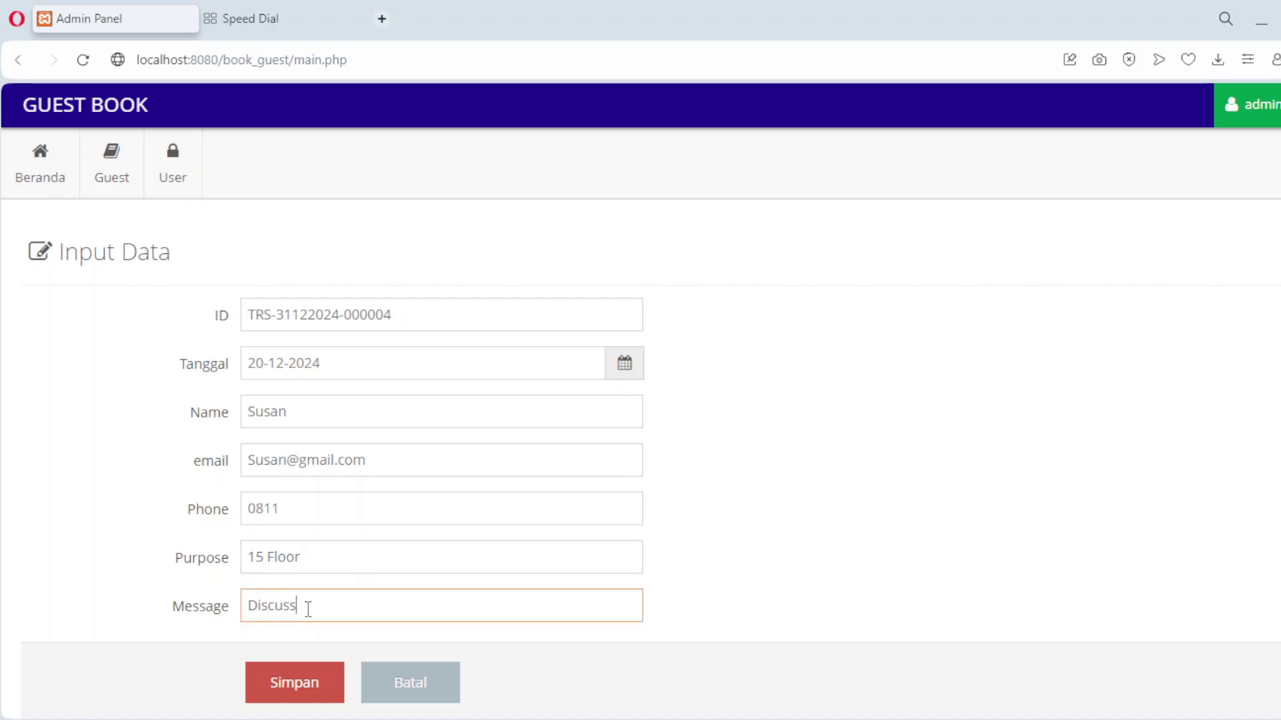
pyautogui.click(304, 685)
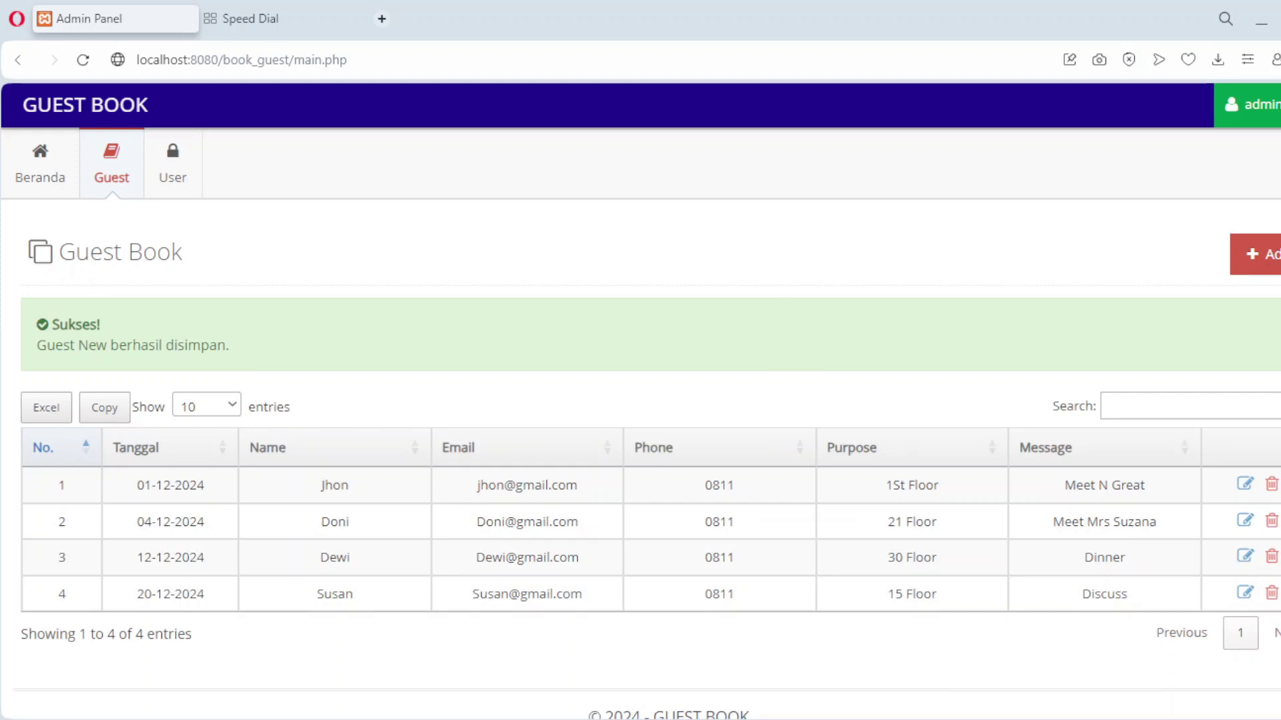
pyautogui.click(1265, 253)
# Set the visit date to 17-12-2024 and enter the guest's name, e-mail and phone 0811.
pyautogui.click(354, 373)
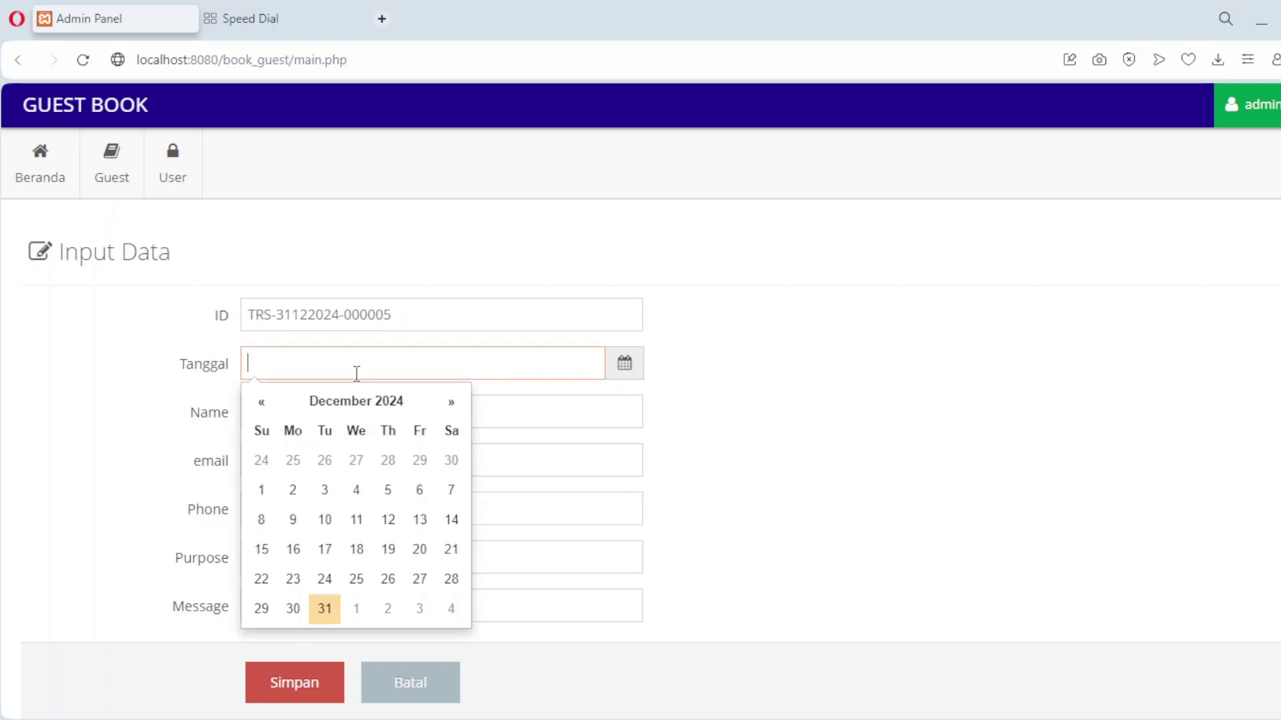
pyautogui.click(323, 547)
pyautogui.write('Mariana')
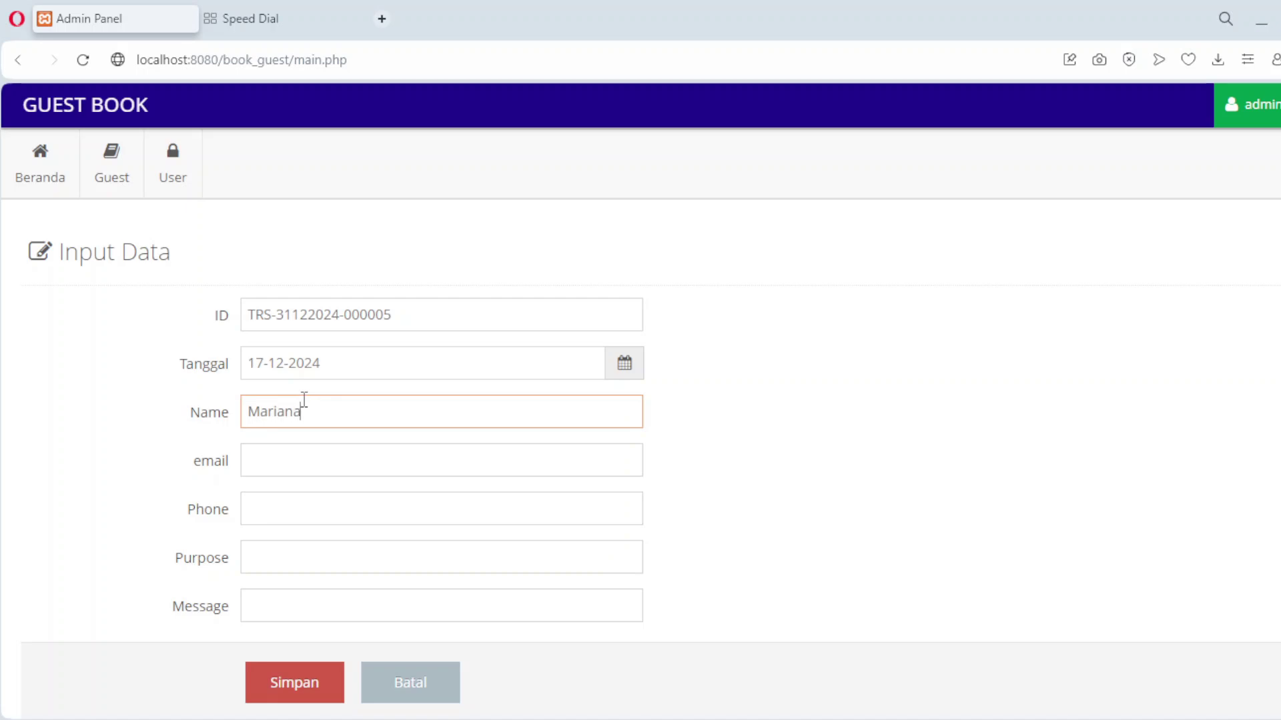
pyautogui.press('Tab')
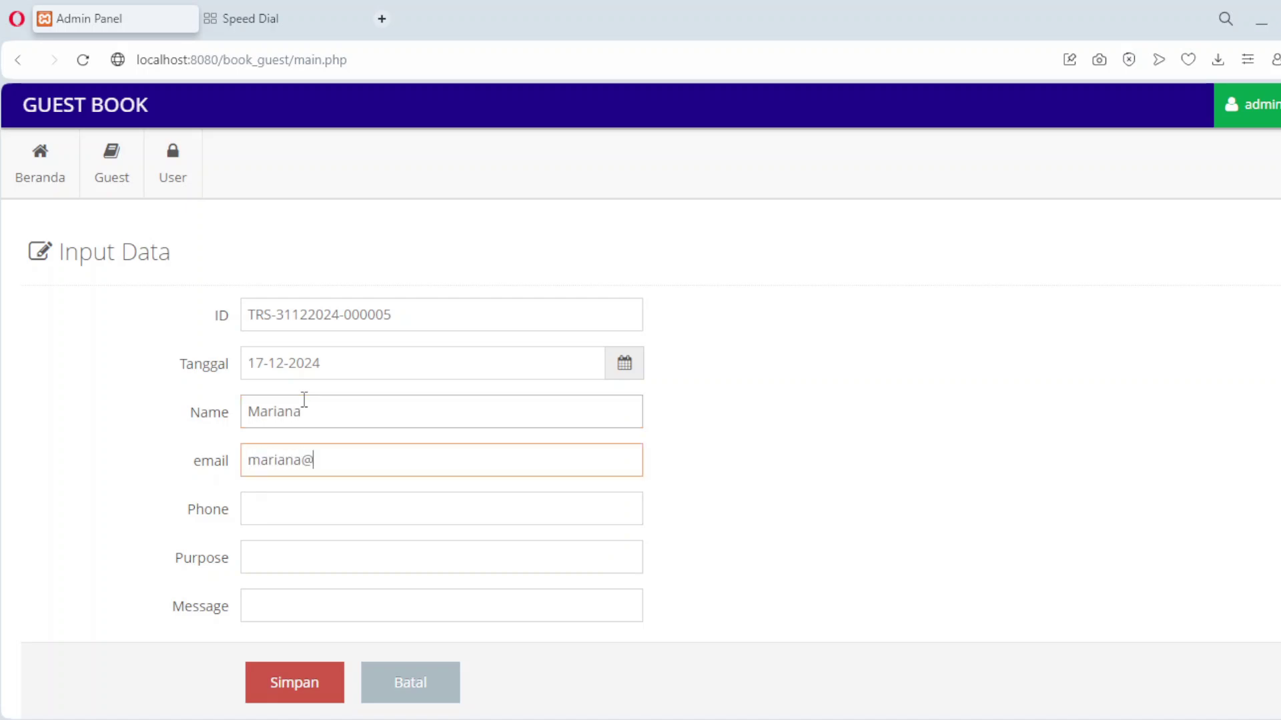
pyautogui.press('Tab')
pyautogui.write('0811')
# Enter purpose '40 FLoor' and message 'Meet Mr Thanoz', then save the entry.
pyautogui.press('Tab')
pyautogui.write('40 FLoo')
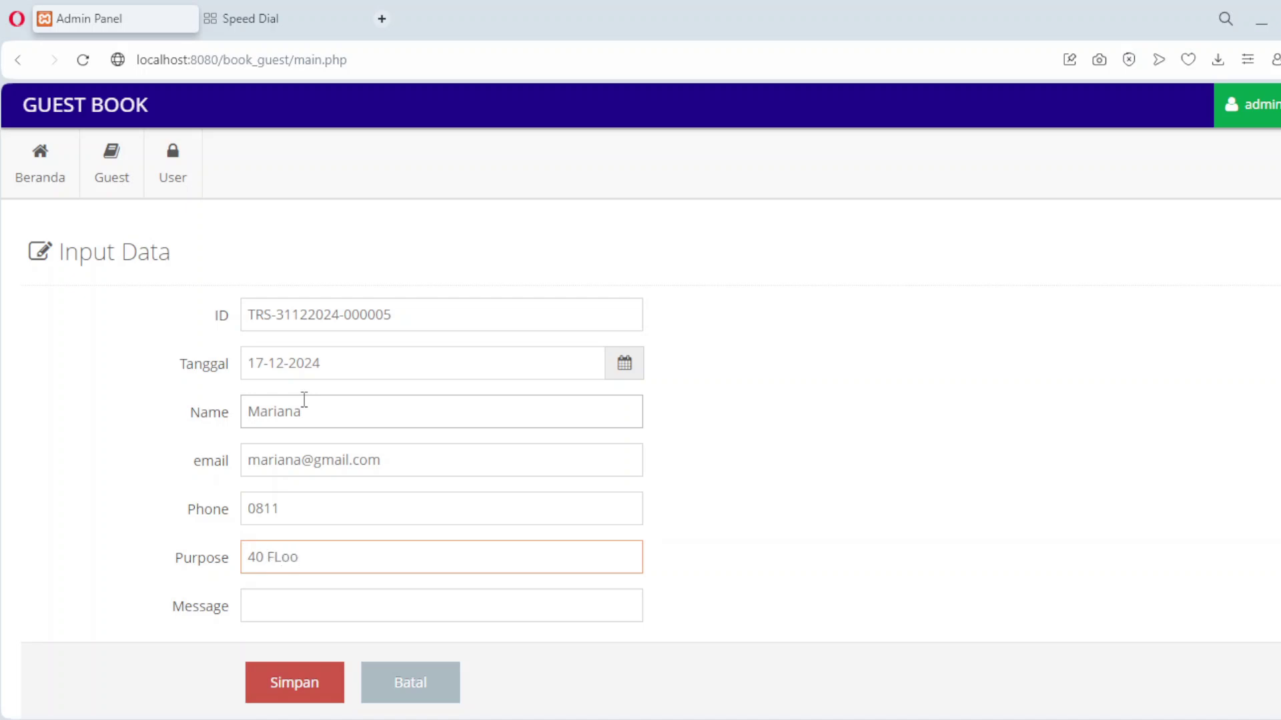
pyautogui.click(316, 608)
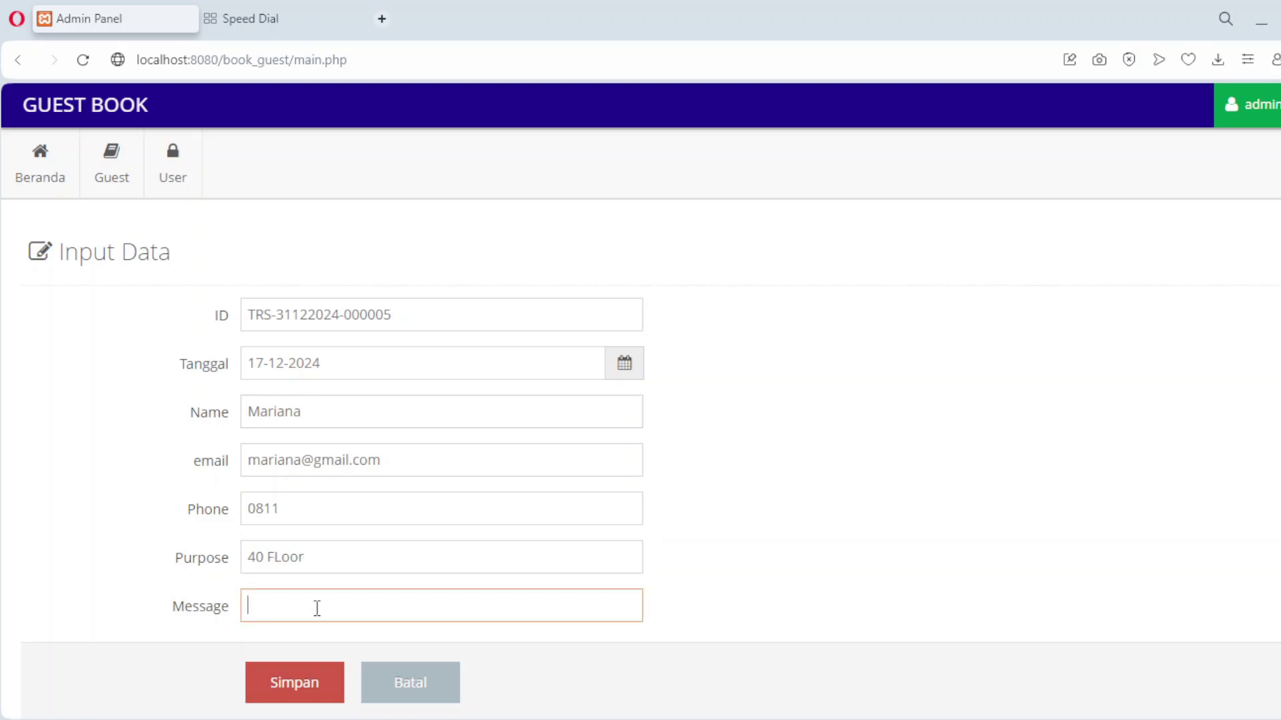
pyautogui.write('Meet Mr Thanoz')
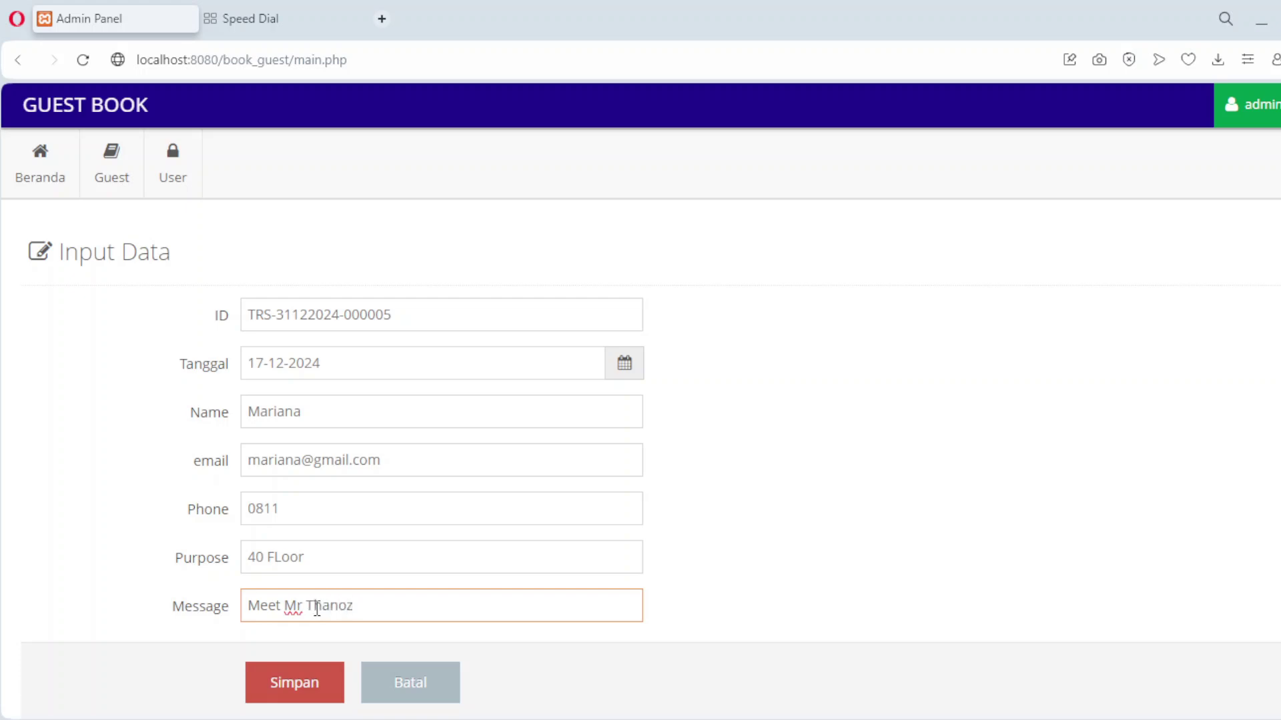
pyautogui.click(323, 687)
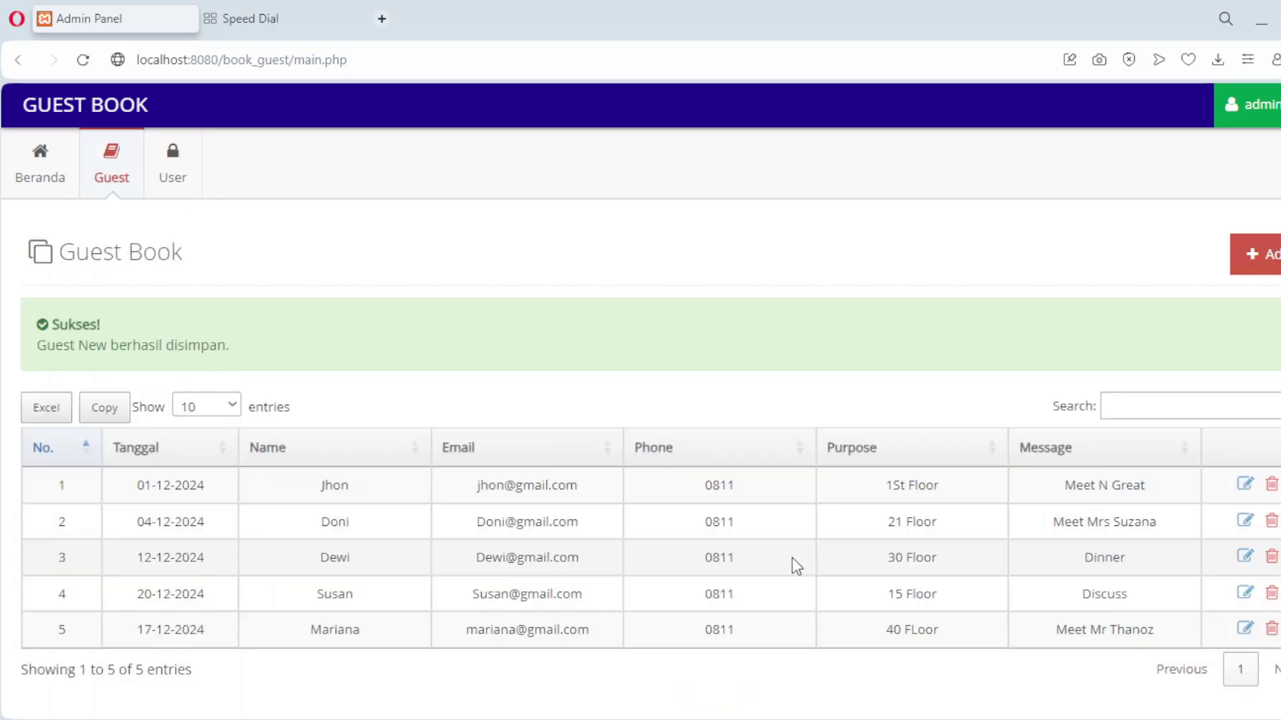
pyautogui.scroll(-1, 791, 558)
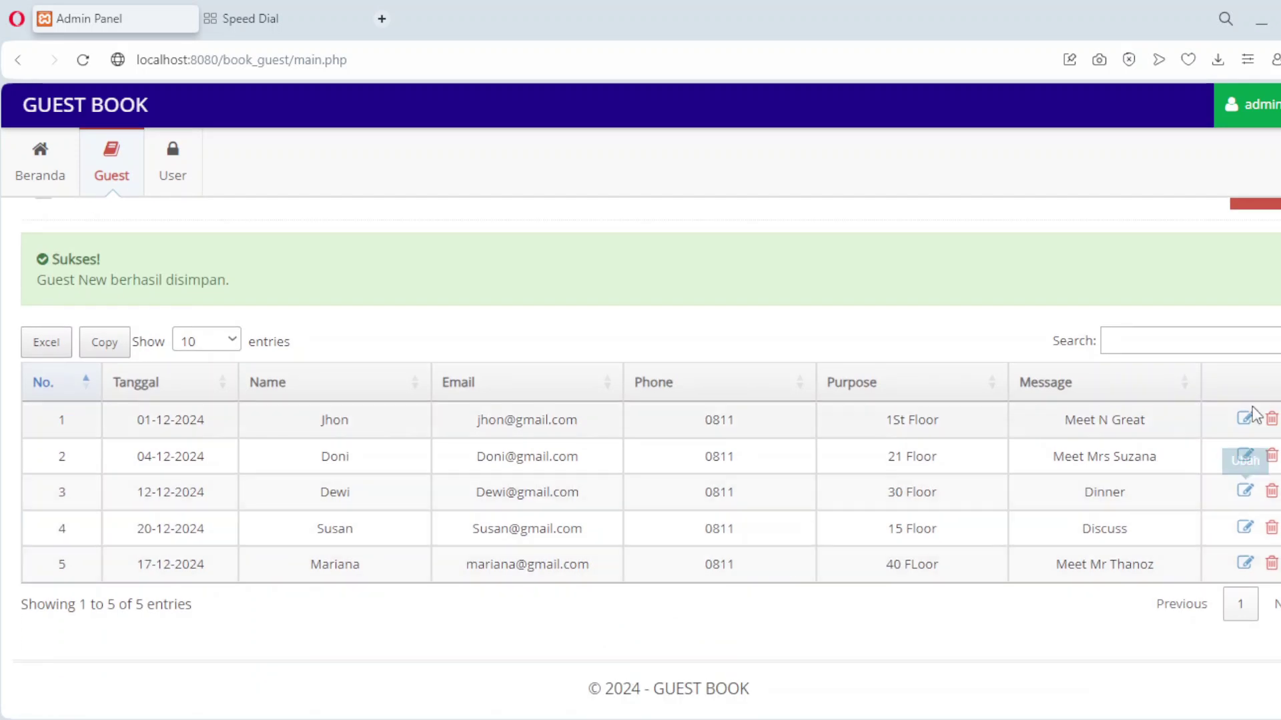
pyautogui.scroll(1, 1260, 335)
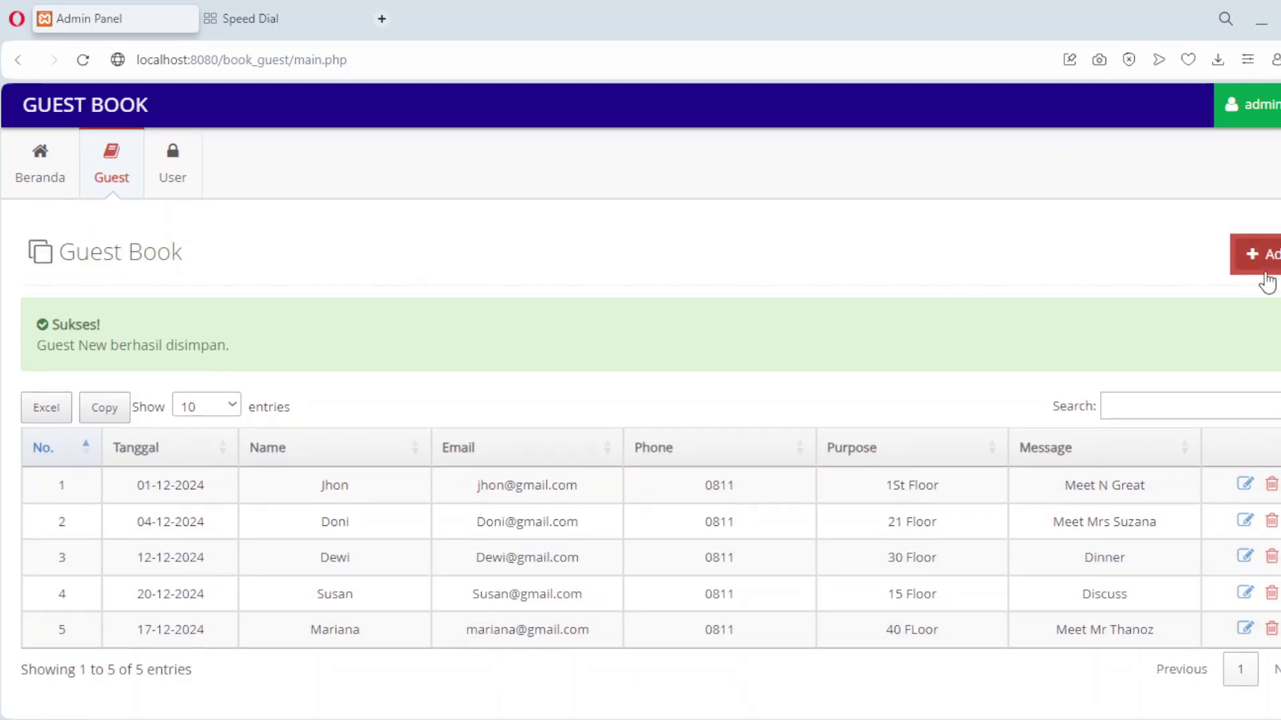
# Start a new guest entry and set its visit date to 12-12-2024.
pyautogui.click(1267, 282)
pyautogui.click(334, 365)
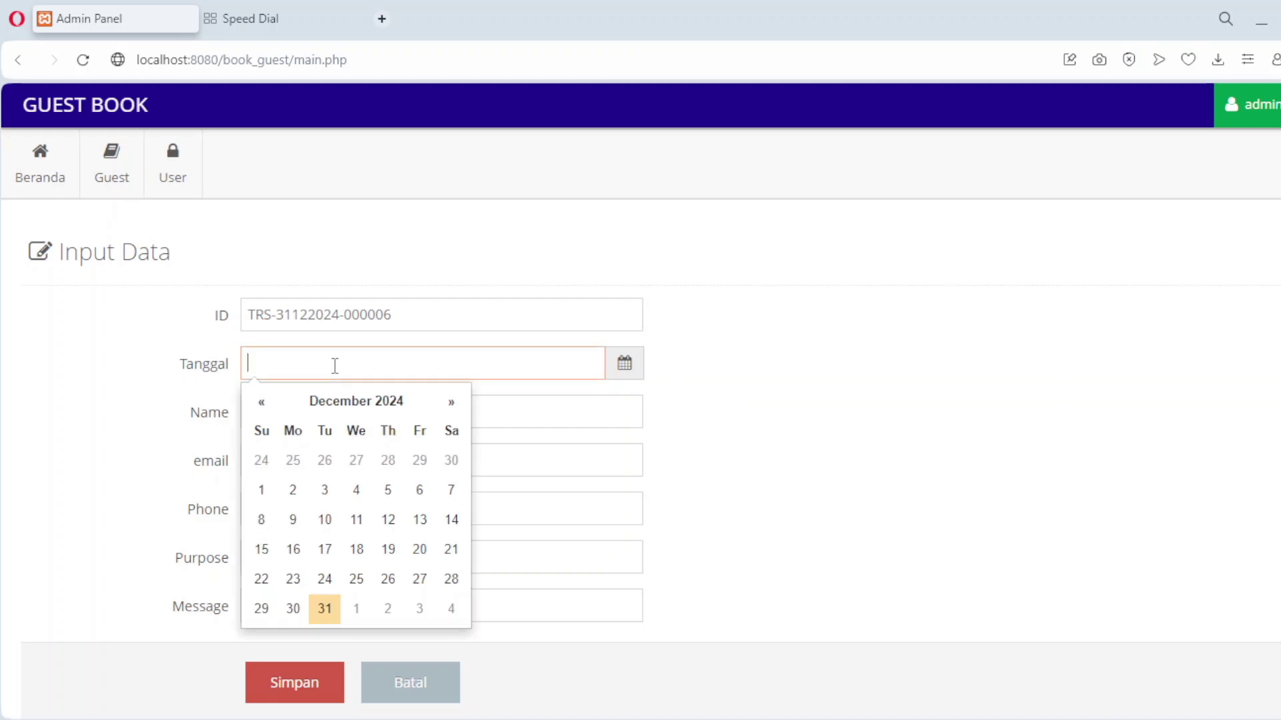
pyautogui.click(268, 495)
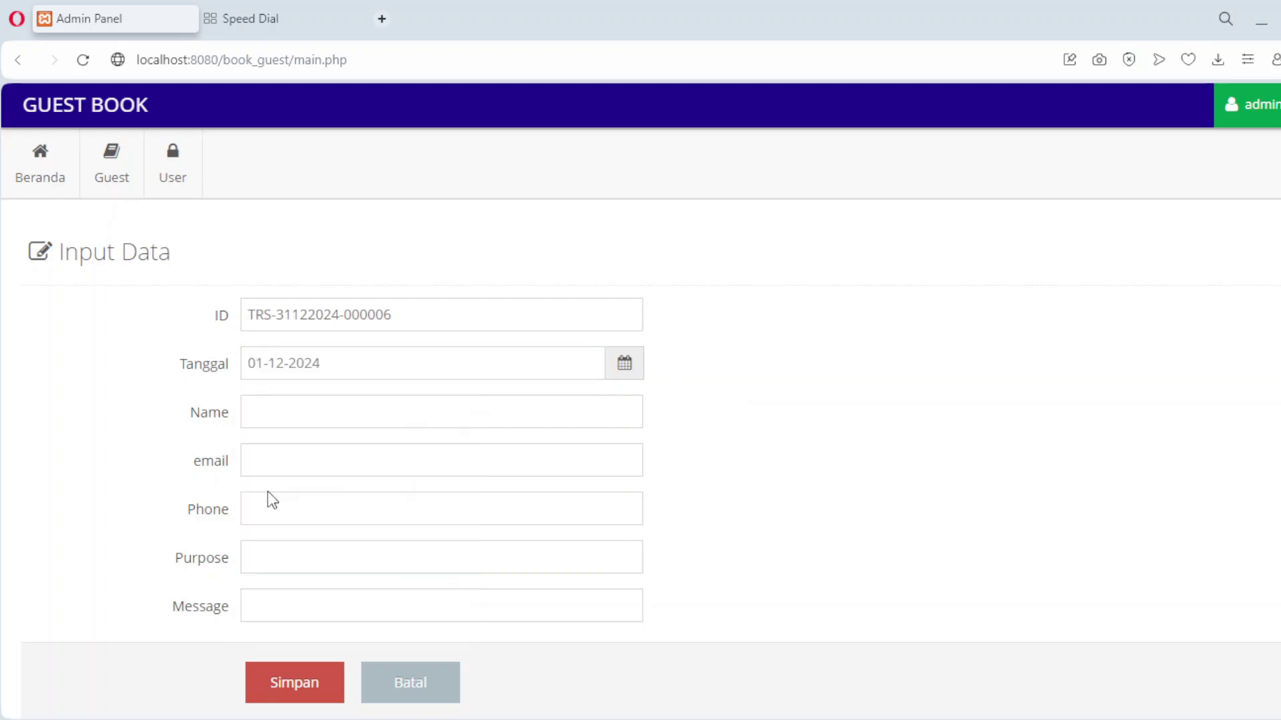
pyautogui.click(314, 359)
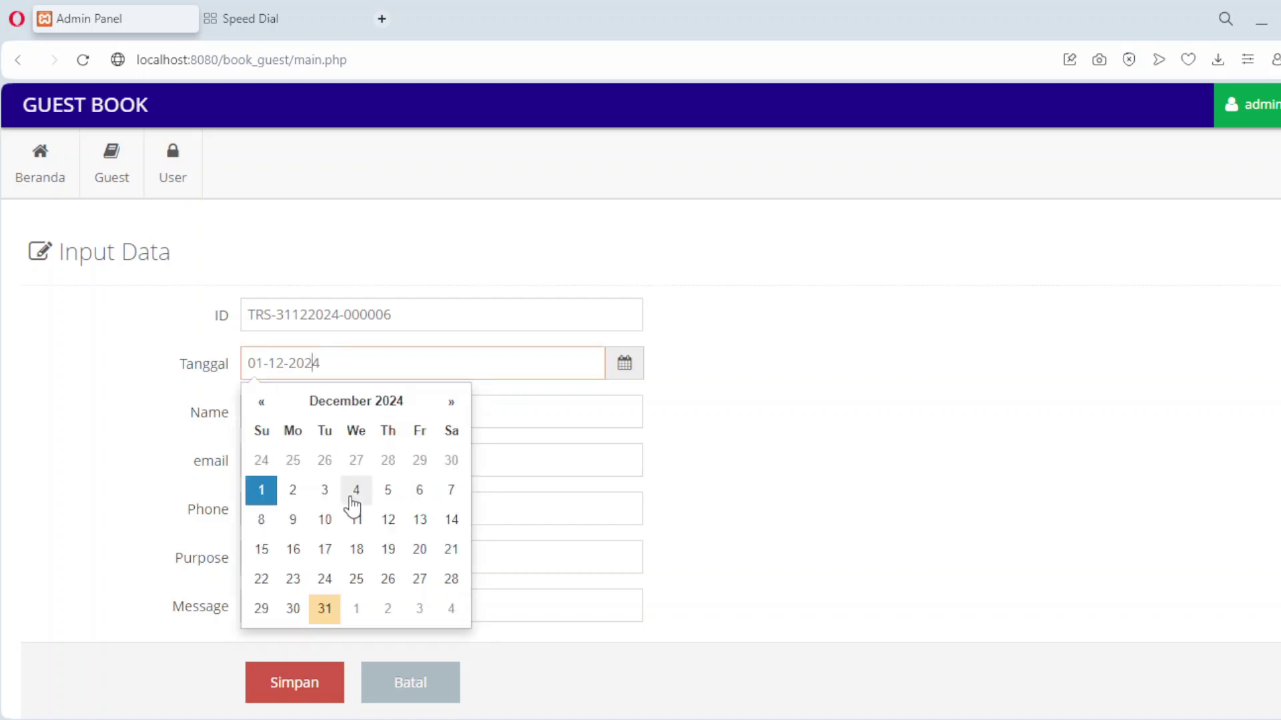
pyautogui.click(389, 519)
# Enter the guest's name, e-mail address and phone number 0811.
pyautogui.click(349, 418)
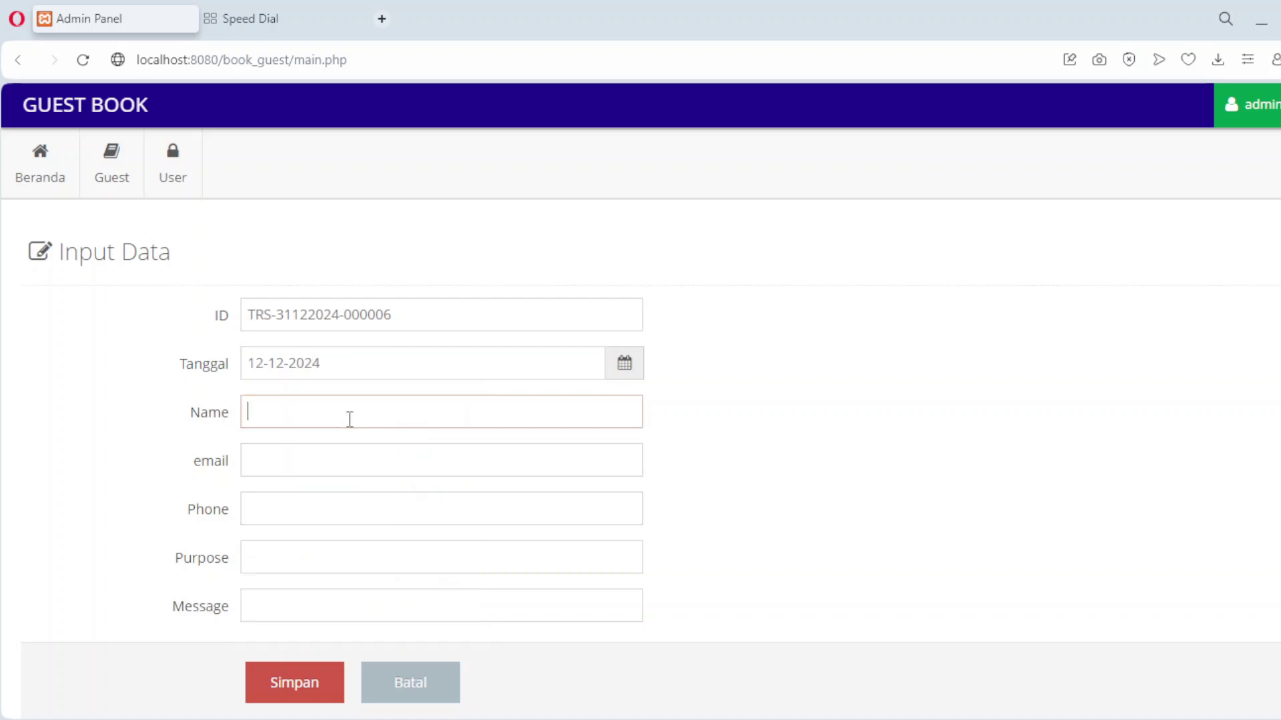
pyautogui.write('Widi')
pyautogui.press('Tab')
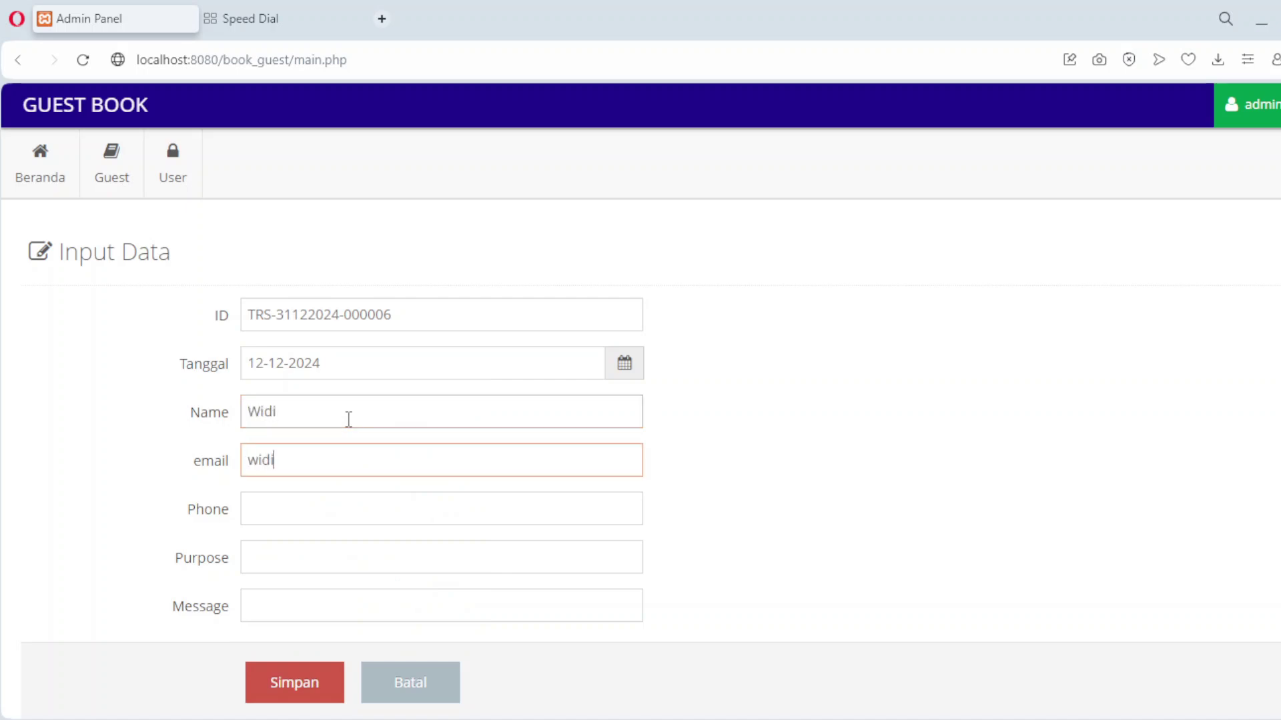
pyautogui.press('Tab')
pyautogui.write('0811')
# Enter purpose '9 Floor' and message 'Closing Team', then save the entry.
pyautogui.press('Tab')
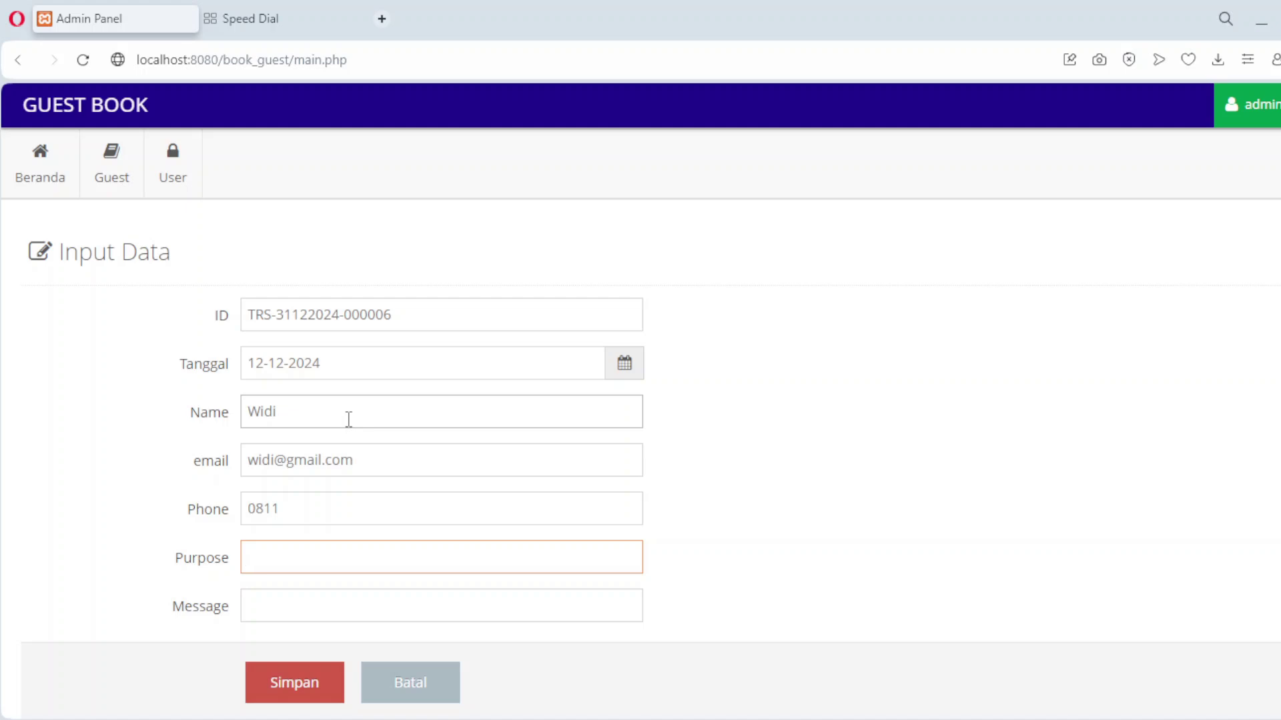
pyautogui.write('9 Floor')
pyautogui.press('Tab')
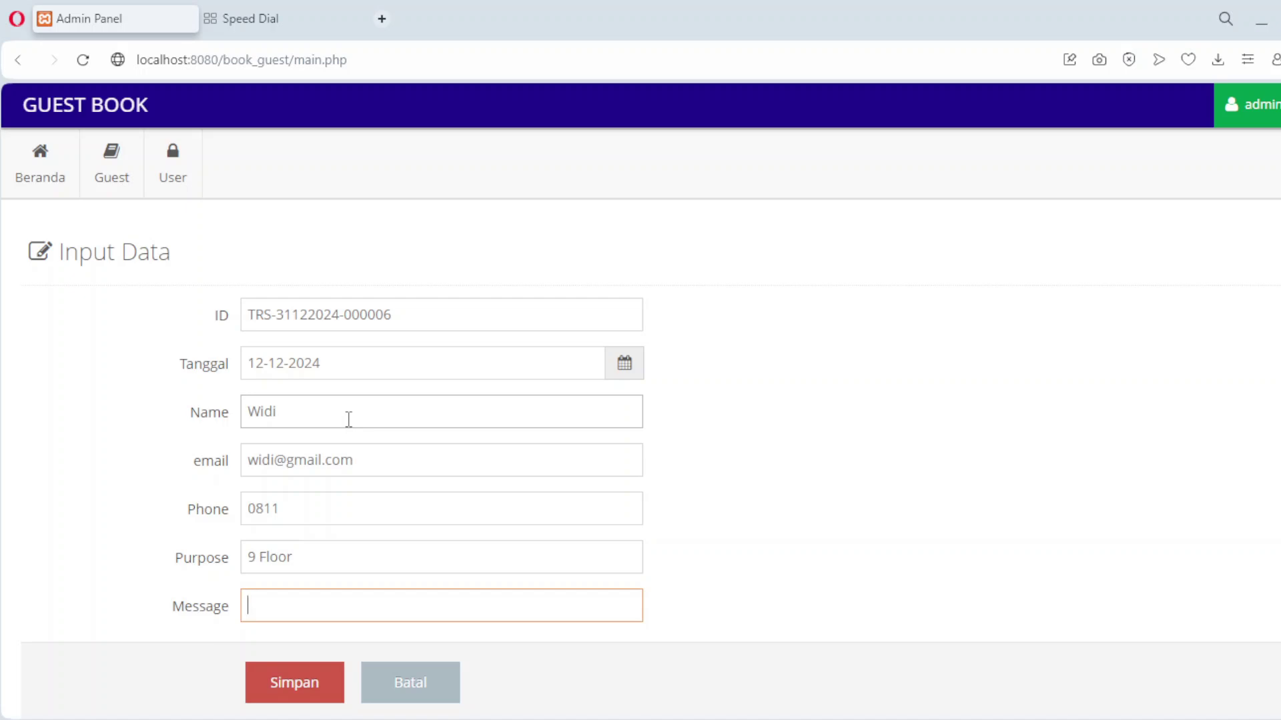
pyautogui.write('Closing Team')
pyautogui.click(313, 690)
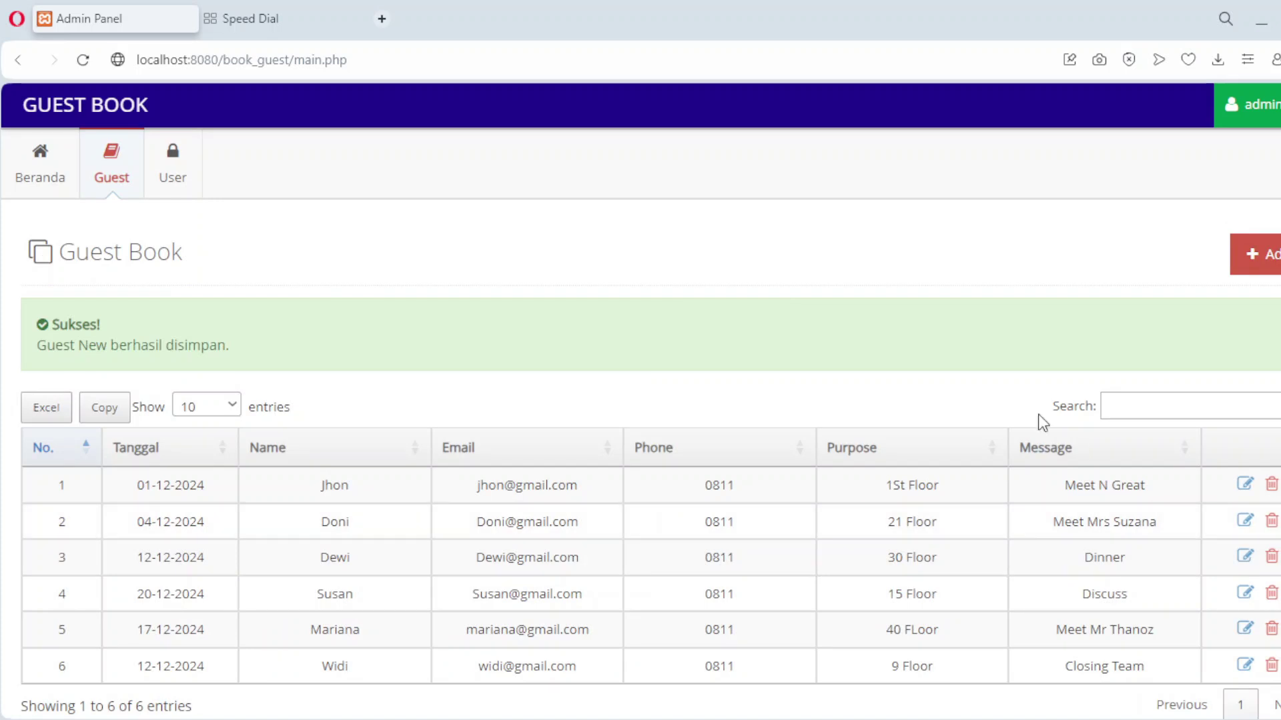
pyautogui.scroll(-2, 992, 404)
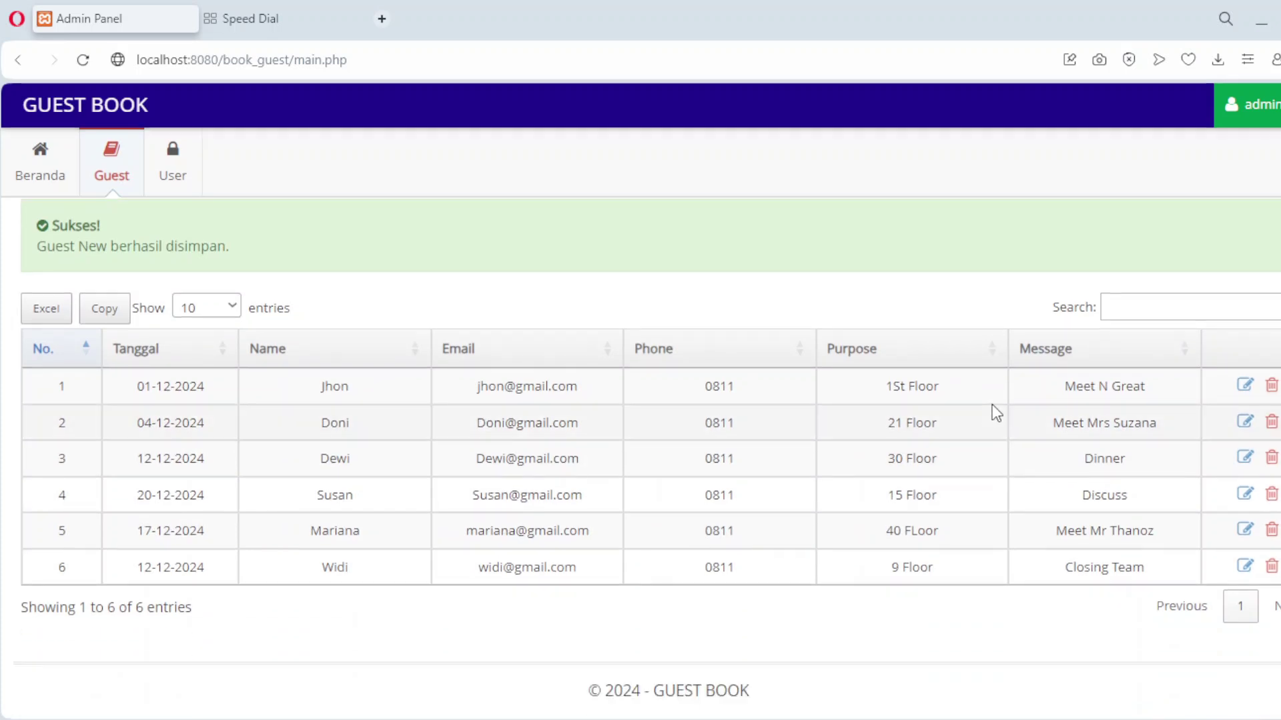
pyautogui.scroll(2, 992, 404)
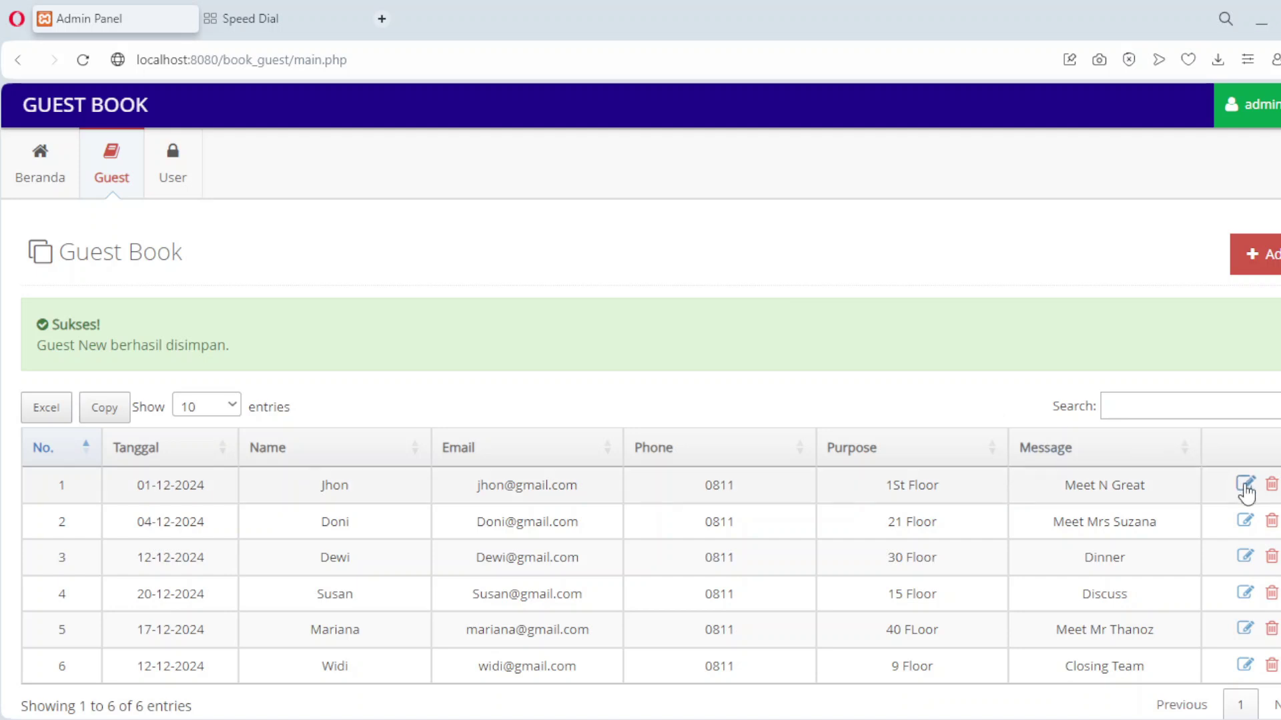
# Append 'Team Finance' to row 1's message so it reads 'Meet N Great Team Finance', and save.
pyautogui.click(1245, 485)
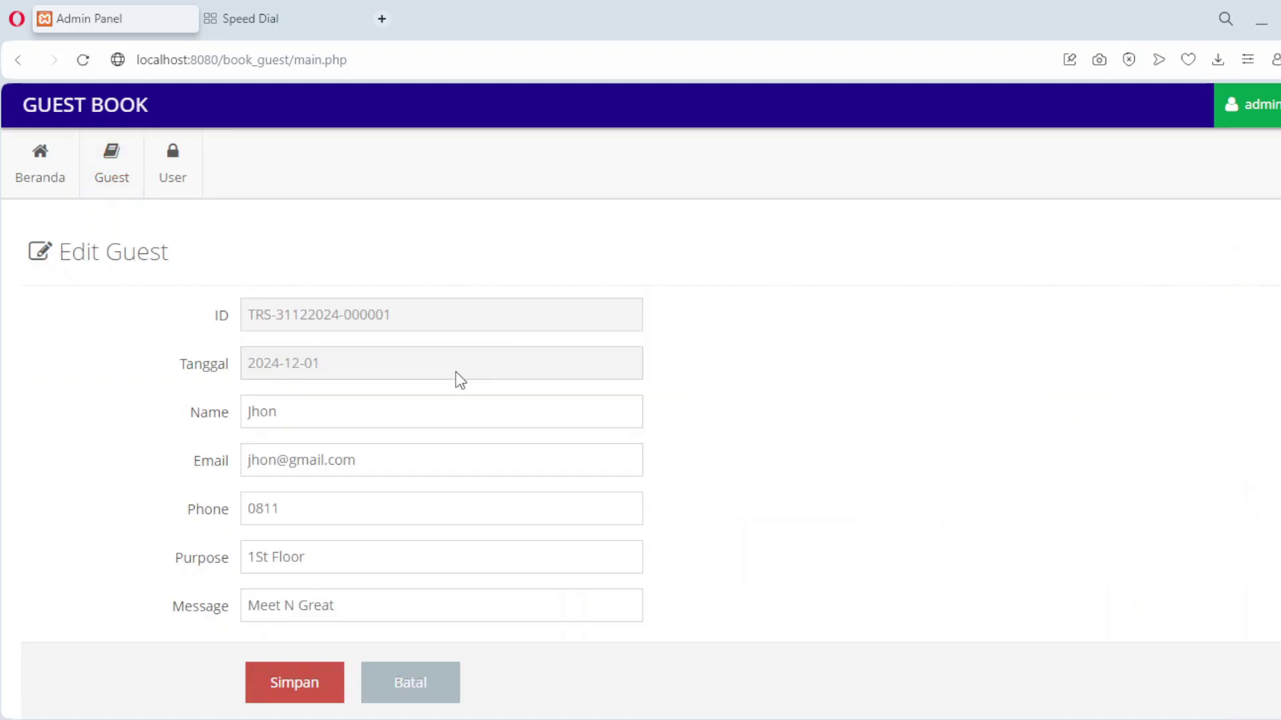
pyautogui.click(381, 607)
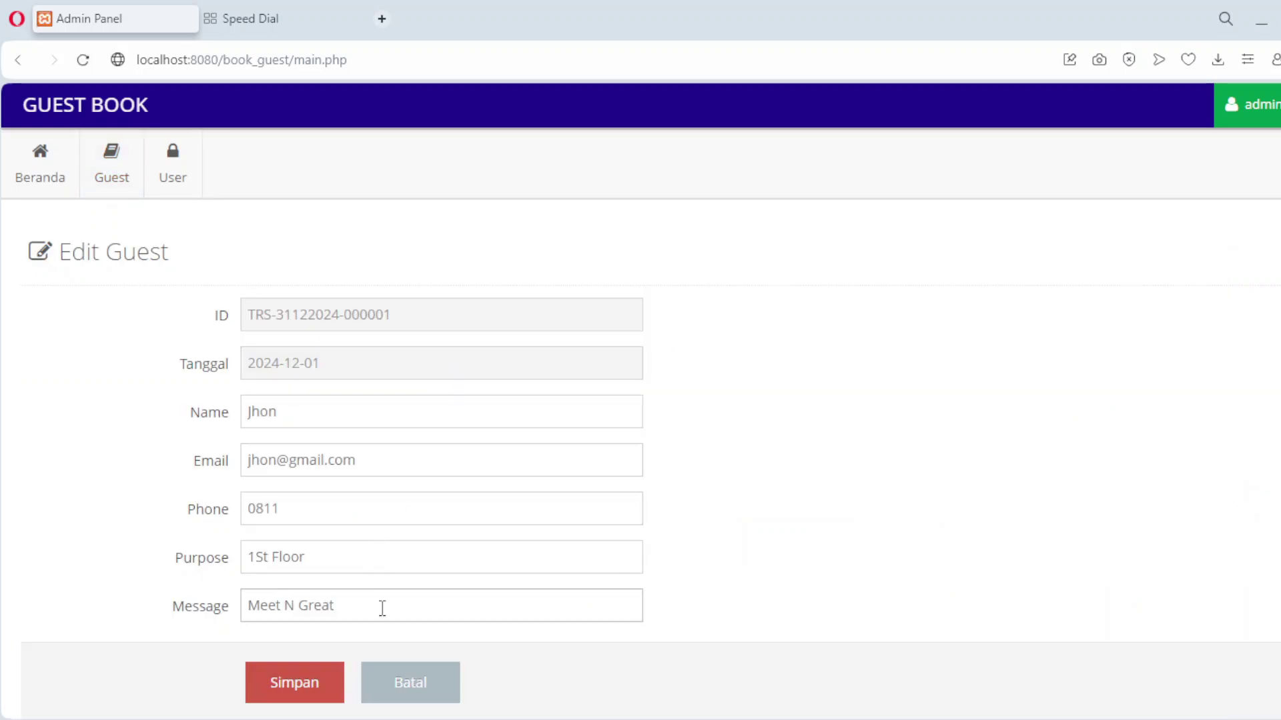
pyautogui.write('Team Finance')
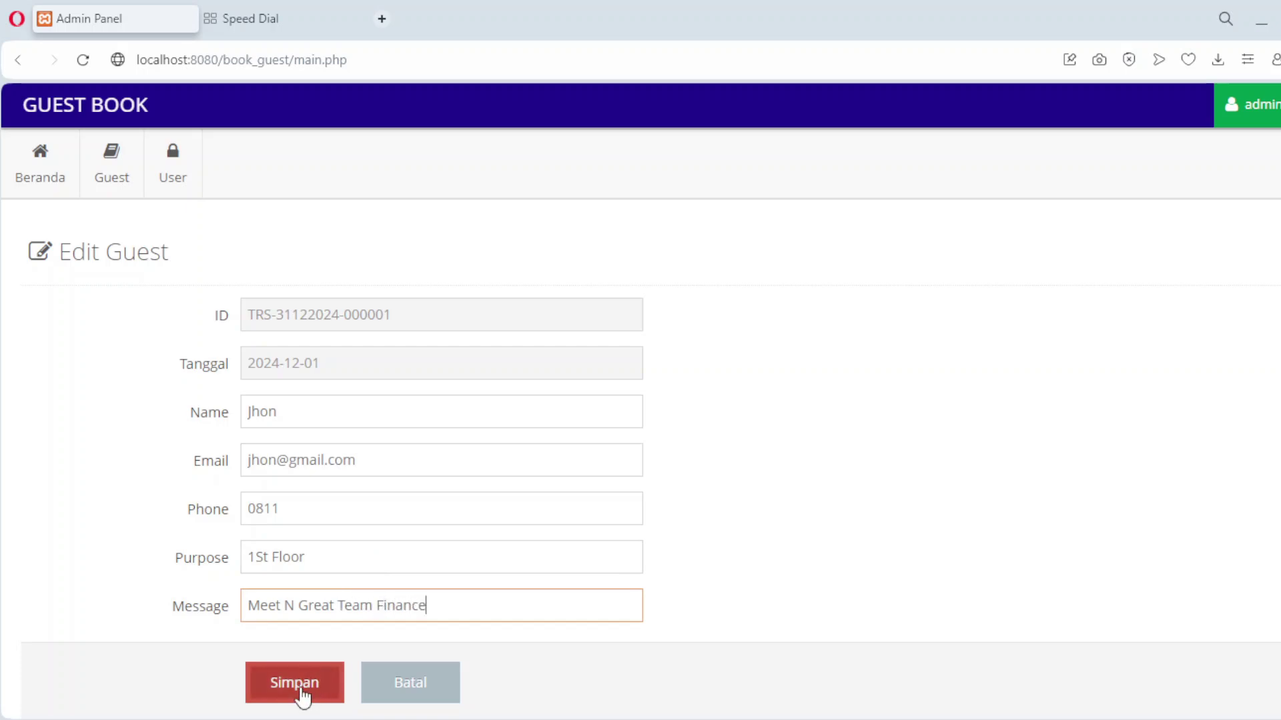
pyautogui.click(325, 685)
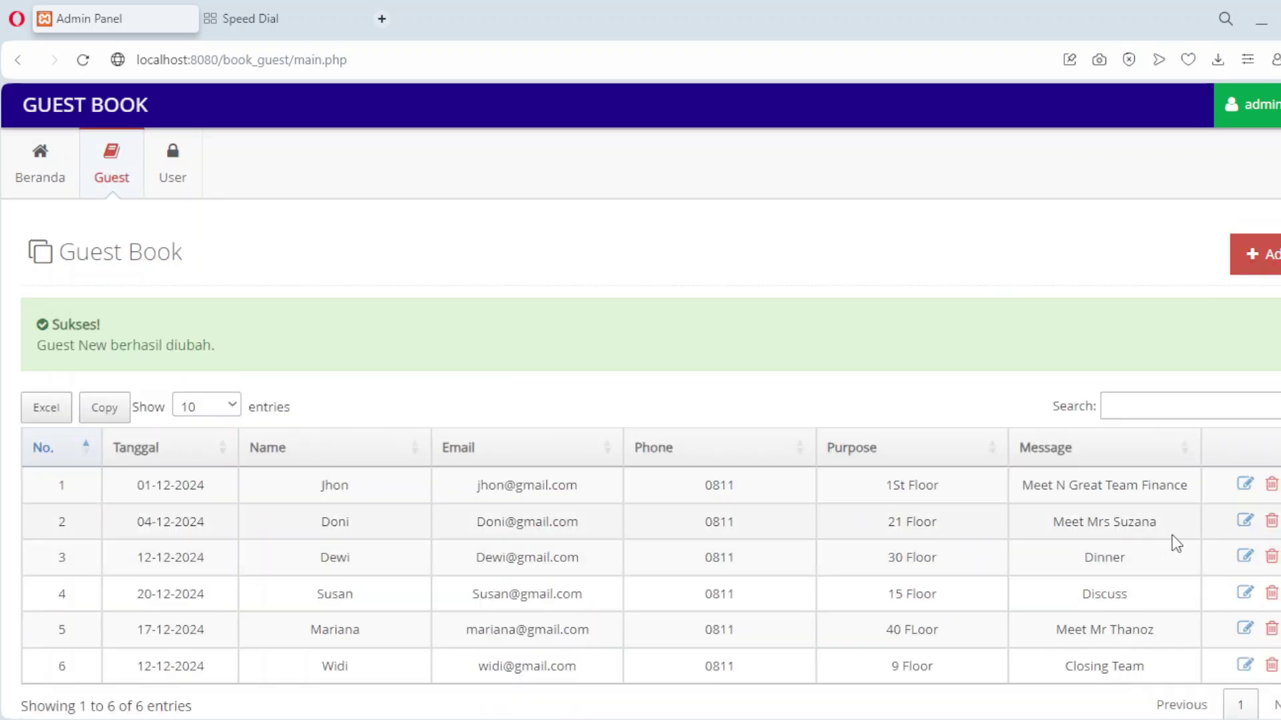
# Change row 2's purpose from '21 Floor' to '15 Floor', save, then open row 3 for editing.
pyautogui.click(1245, 521)
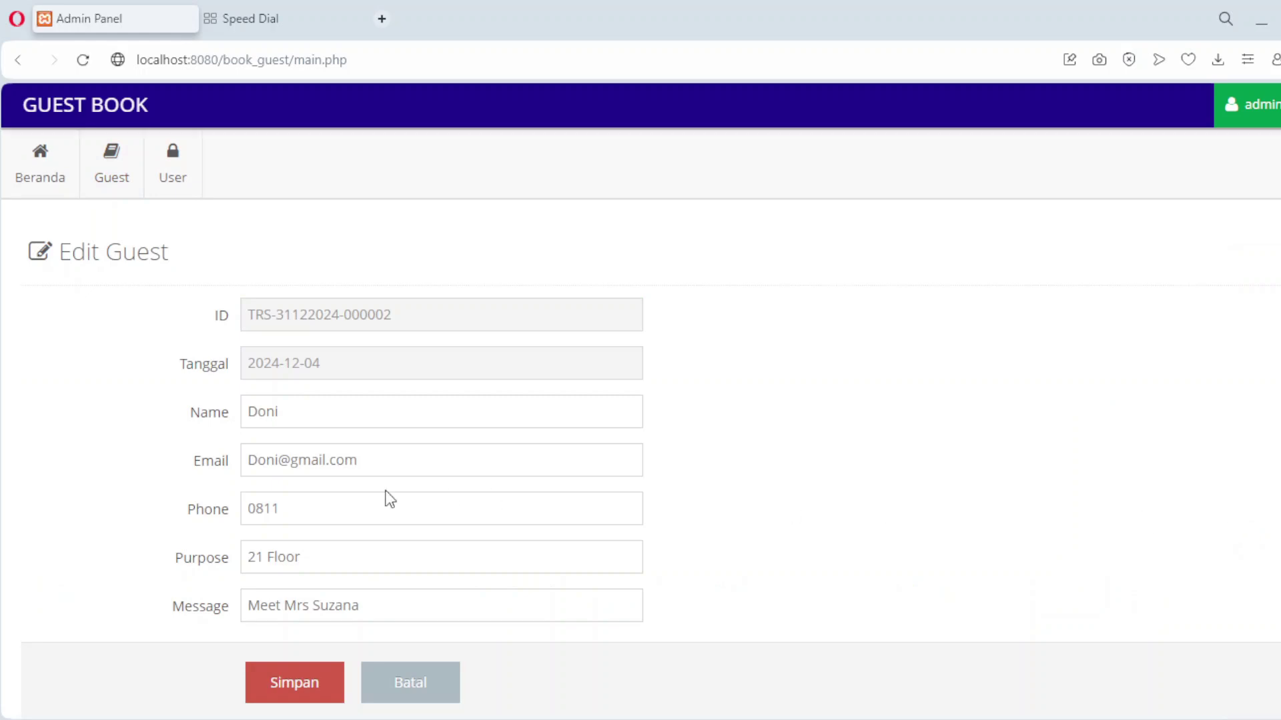
pyautogui.hotkey('ctrl', 'shift', 'Left')
pyautogui.click(265, 556)
pyautogui.press('BackSpace')
pyautogui.press('BackSpace')
pyautogui.write('15')
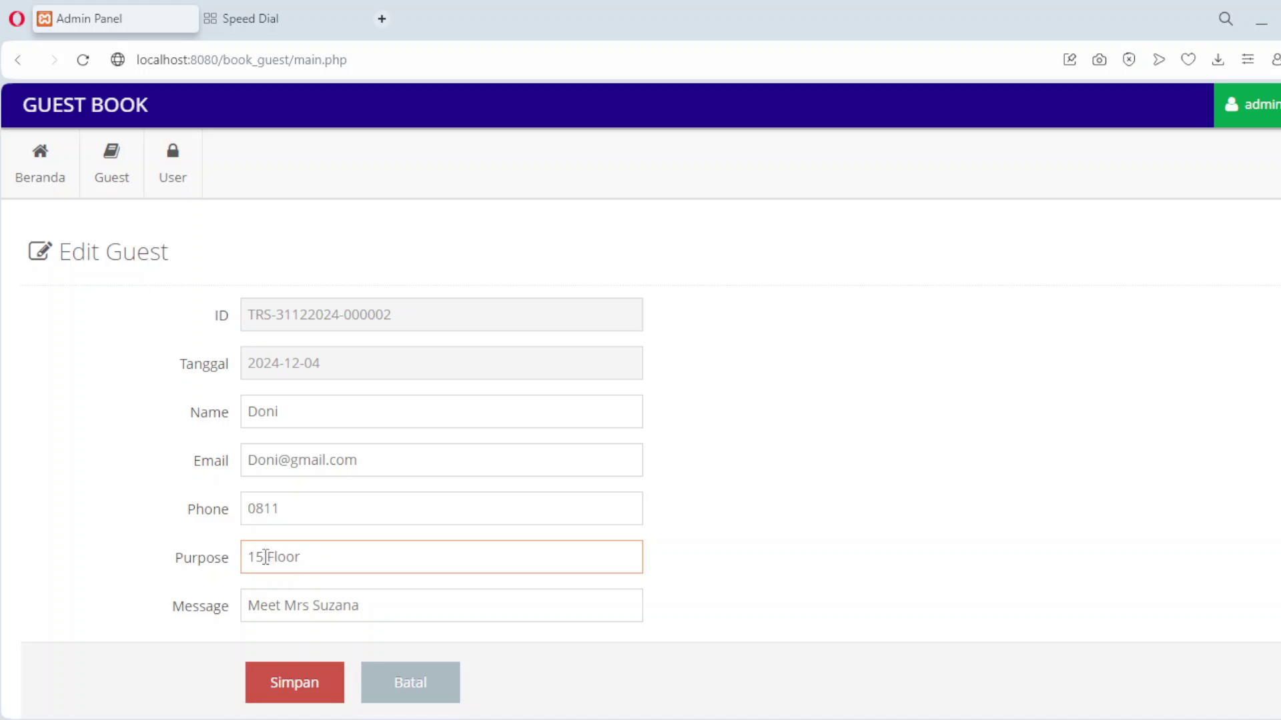
pyautogui.click(323, 684)
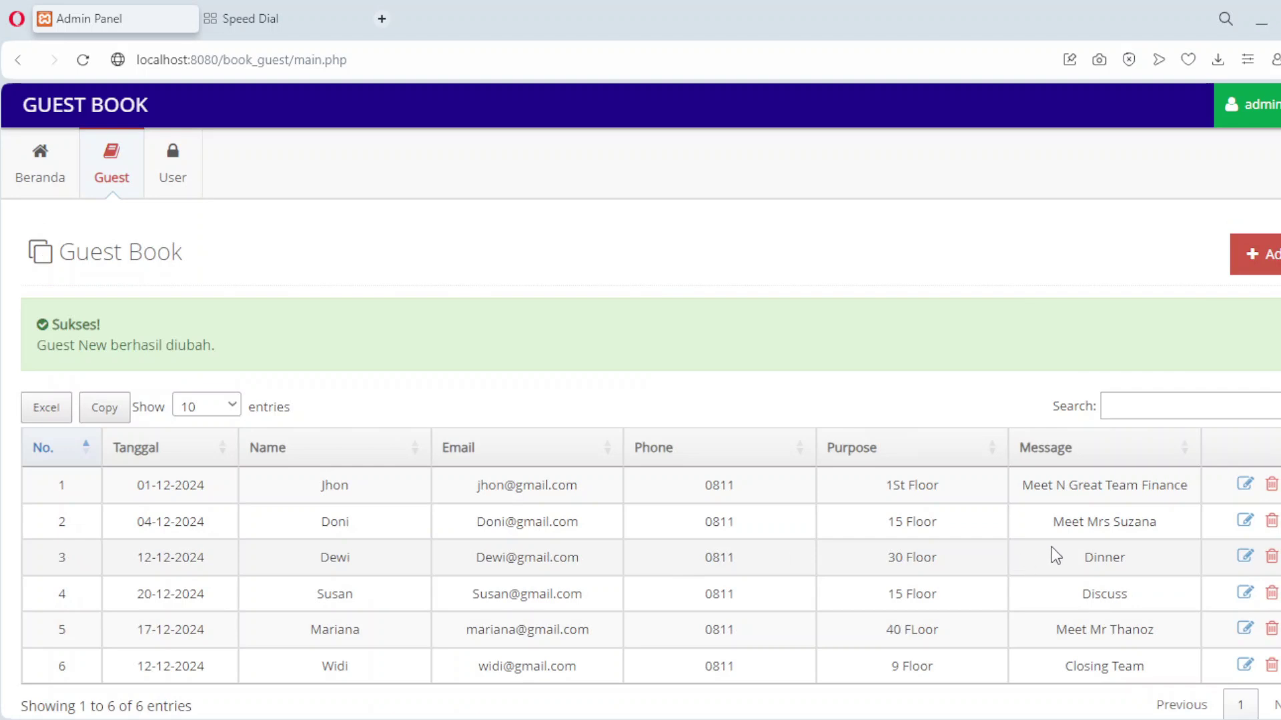
pyautogui.click(1245, 557)
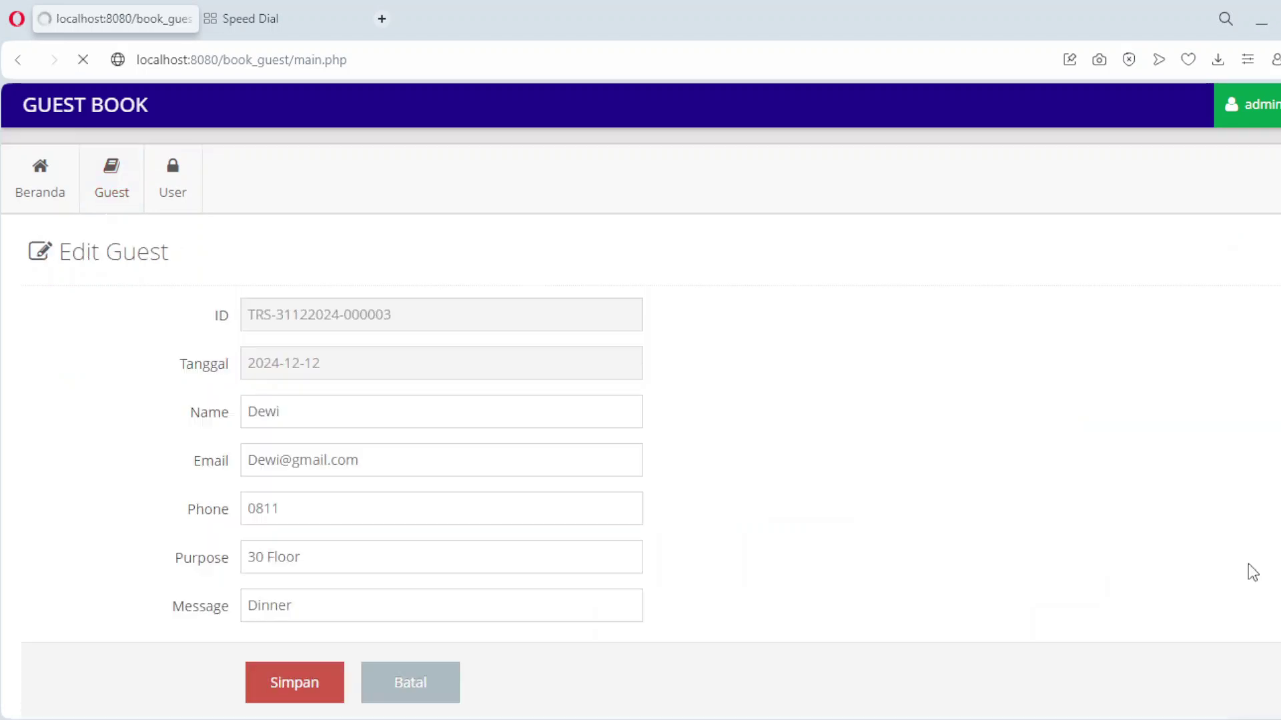
# Change the third guest's message to 'Dinner With Team' and save it.
pyautogui.click(357, 611)
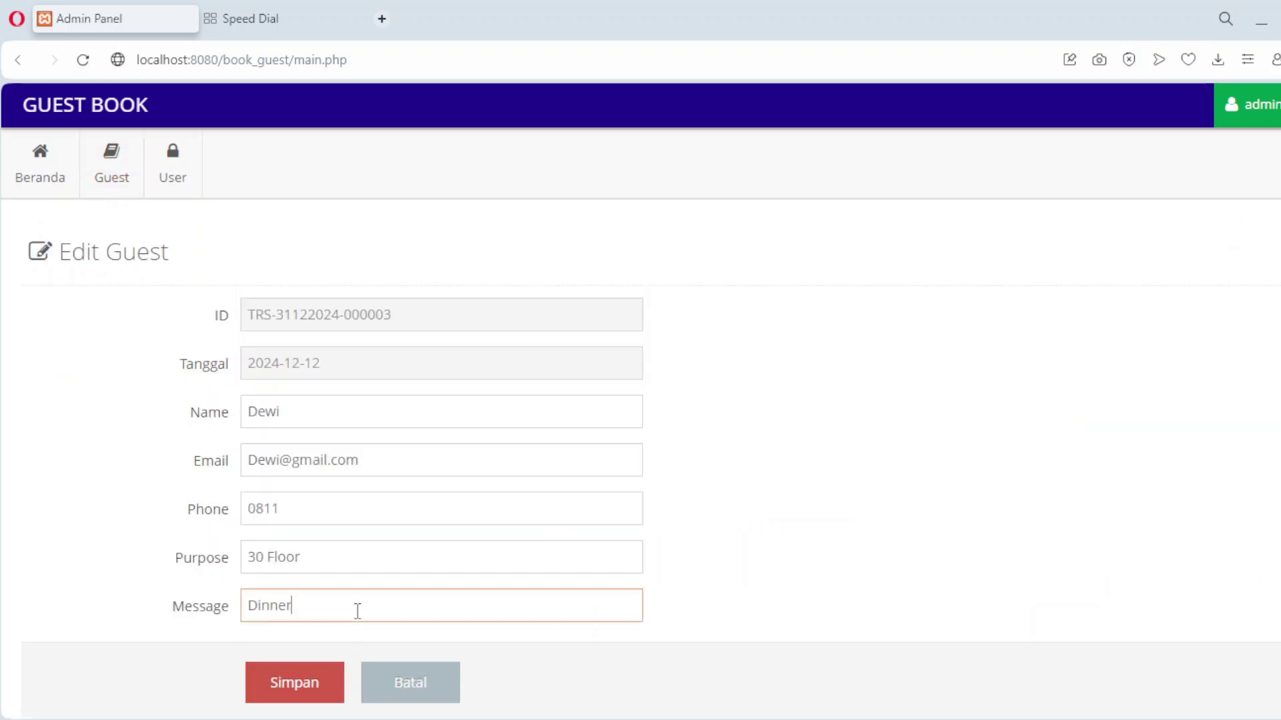
pyautogui.write('With Team')
pyautogui.click(337, 684)
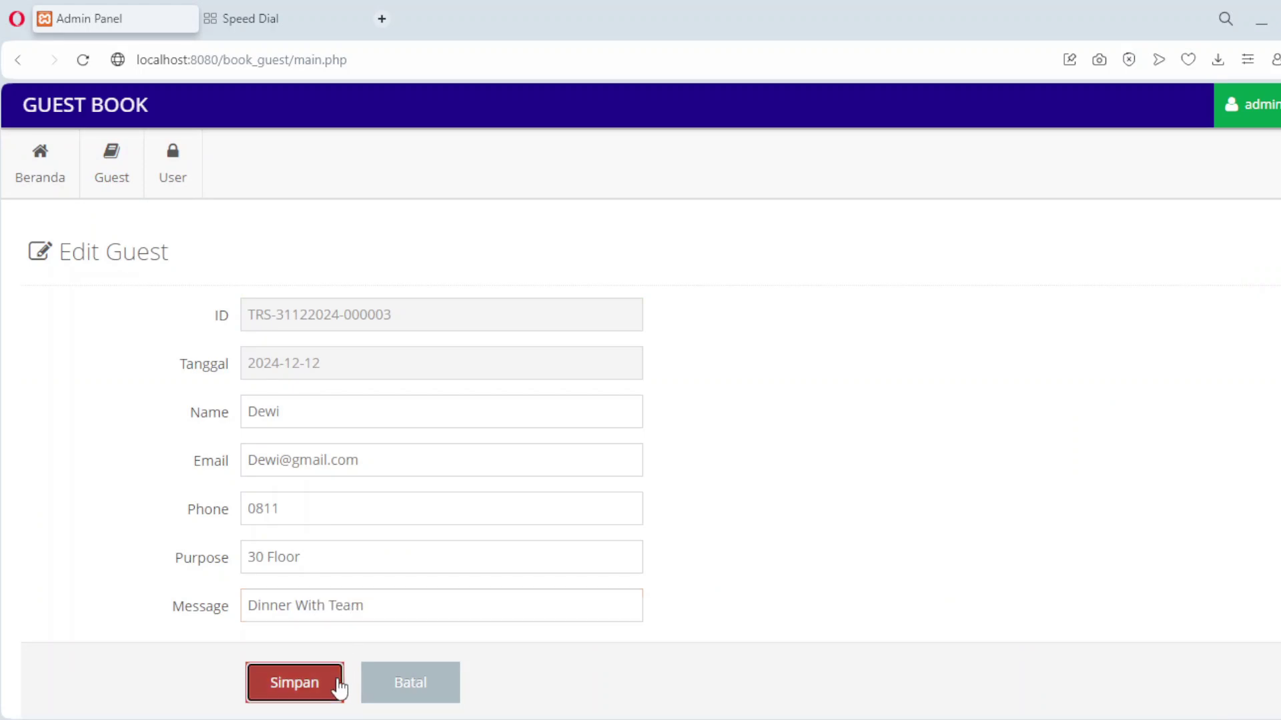
# Edit the fourth guest's message to 'Discuss Pilot Project' and save it.
pyautogui.scroll(-3, 791, 583)
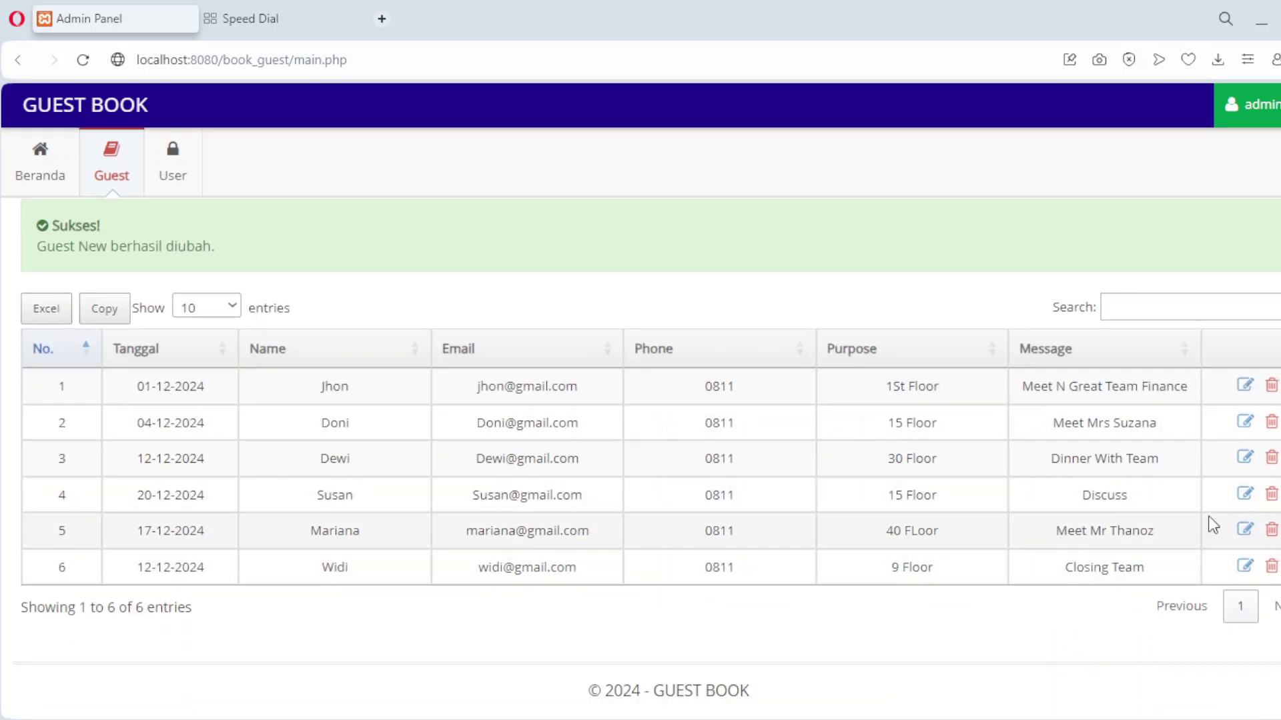
pyautogui.click(1246, 497)
pyautogui.click(371, 604)
pyautogui.write('Pilot Project')
pyautogui.click(310, 677)
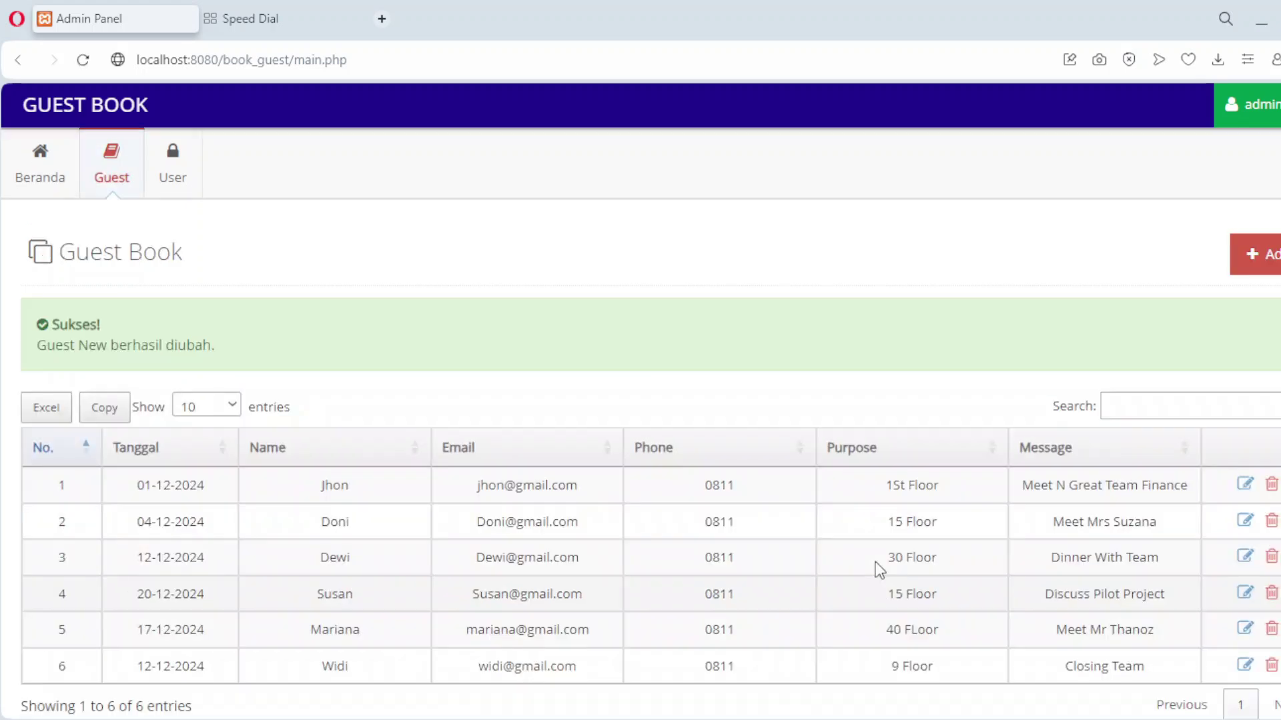
# Start a new blank guest entry, 000007, from the guest list.
pyautogui.scroll(-3, 875, 561)
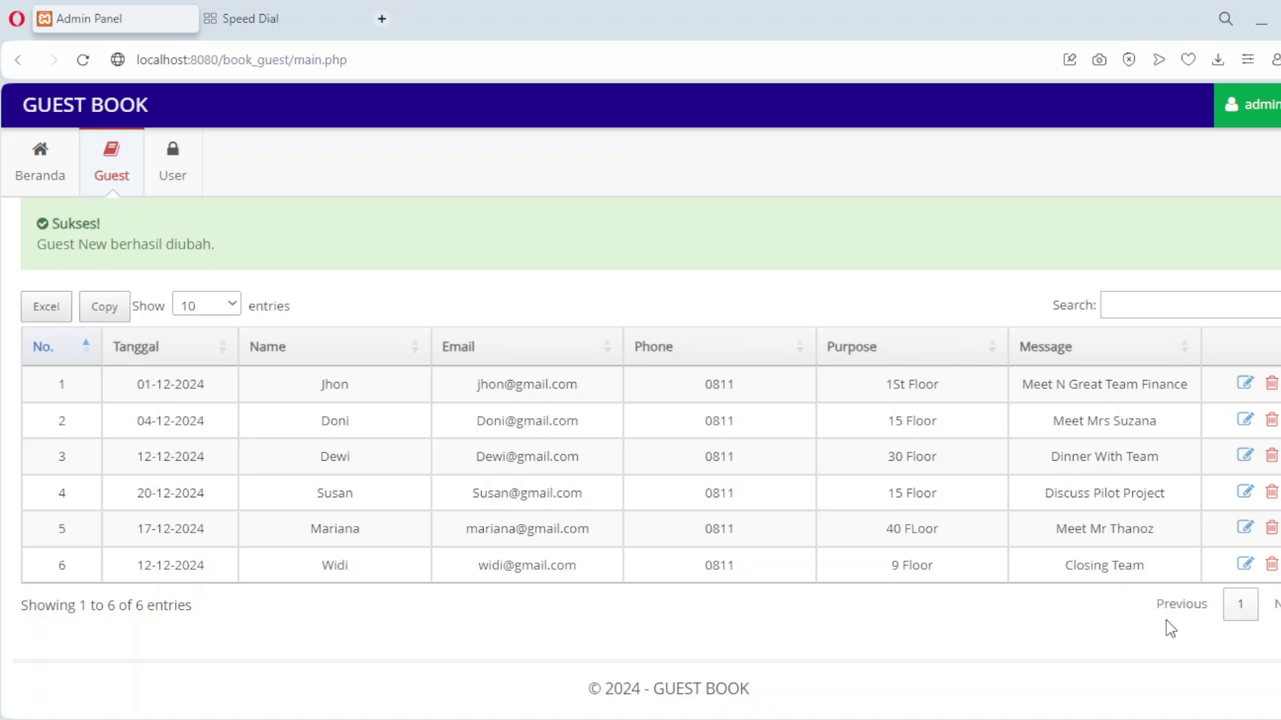
pyautogui.scroll(2, 1030, 600)
pyautogui.scroll(-2, 1030, 601)
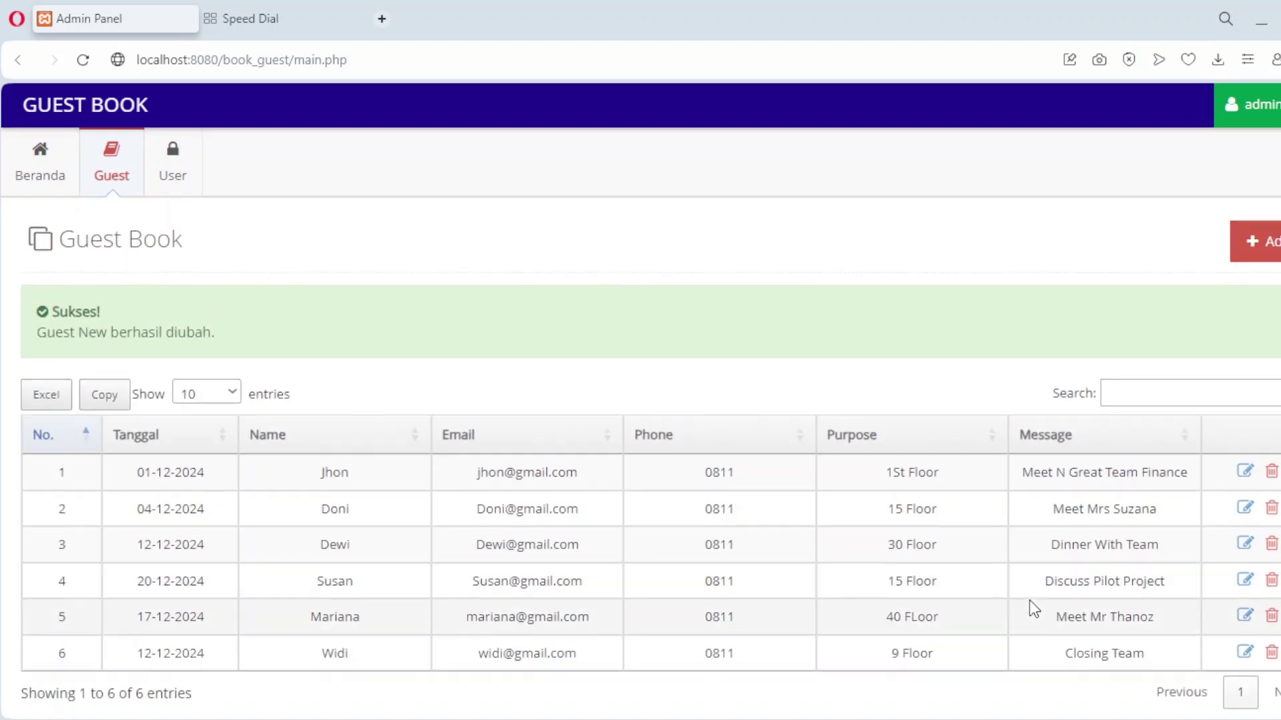
pyautogui.scroll(2, 1032, 604)
pyautogui.click(1258, 262)
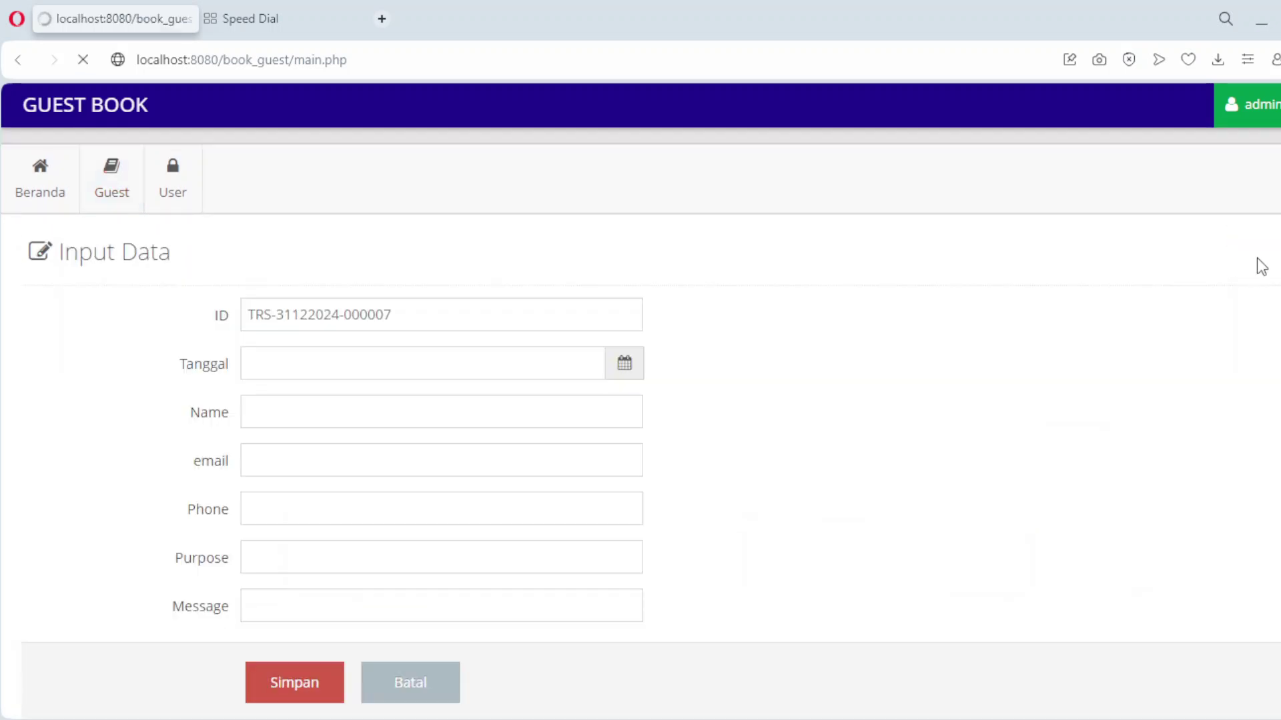
# Set the new entry's visit date to 24 December 2024.
pyautogui.click(399, 363)
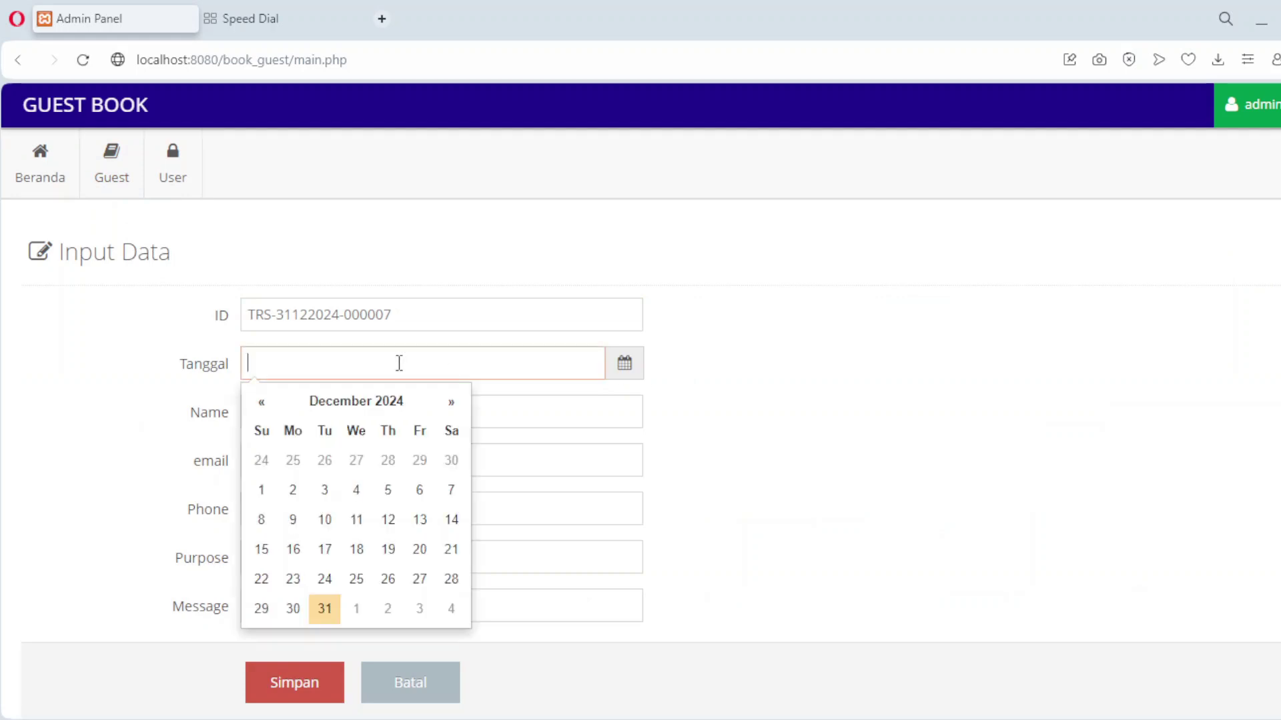
pyautogui.click(390, 404)
pyautogui.write('1')
pyautogui.click(325, 585)
# Fill in the new guest's name, email and phone number.
pyautogui.click(293, 412)
pyautogui.write('wow')
pyautogui.press('Tab')
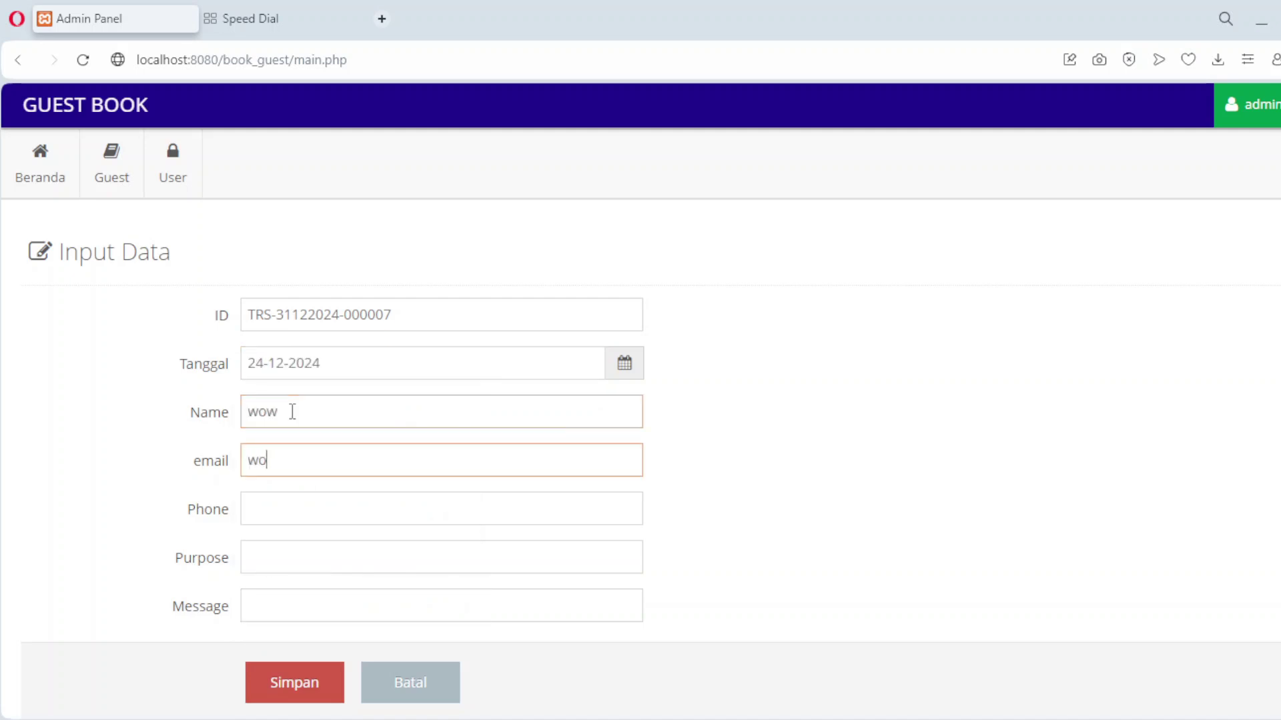
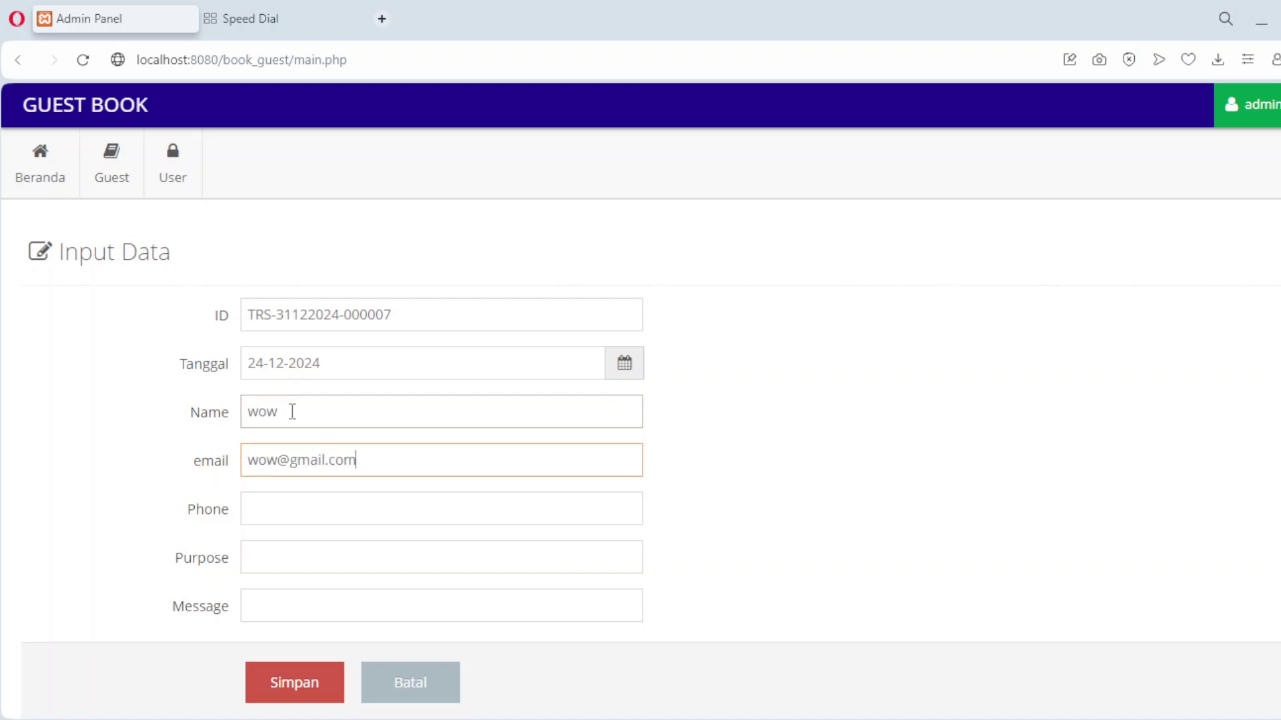
pyautogui.press('Tab')
pyautogui.write('0811')
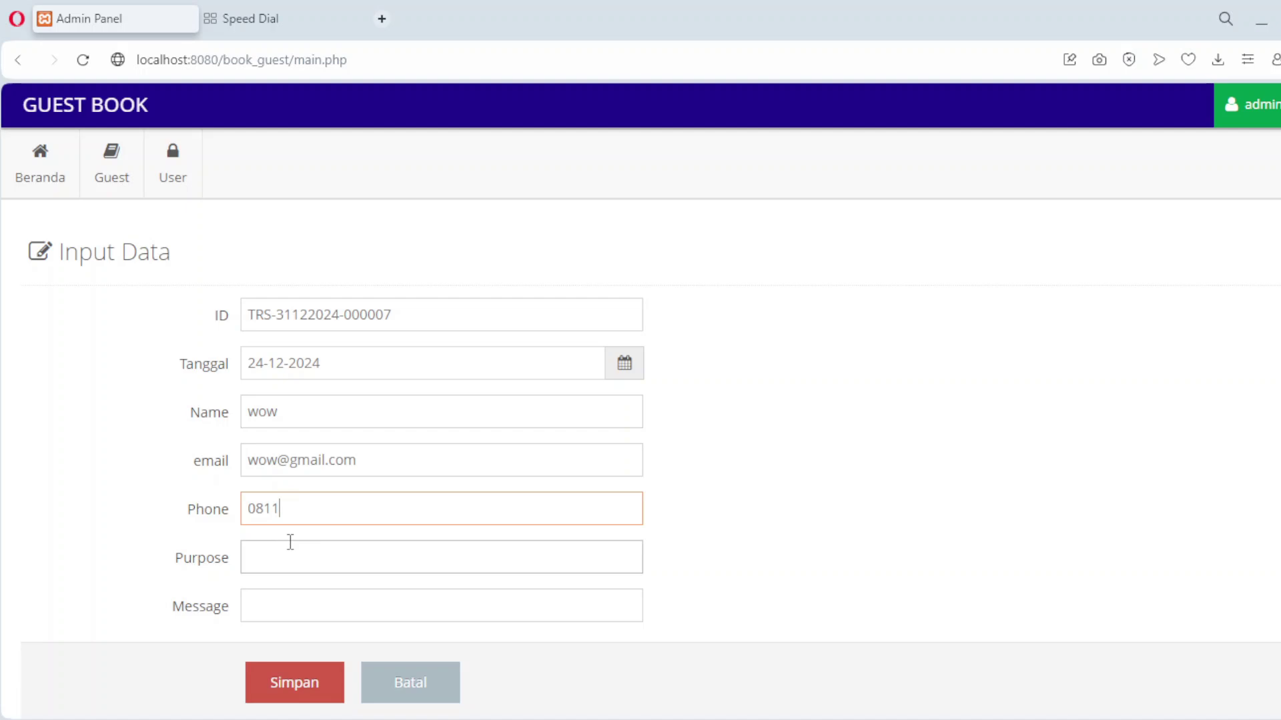
# Enter 'xxx' as both purpose and message, then save entry 7.
pyautogui.click(290, 541)
pyautogui.write('xxx')
pyautogui.click(291, 598)
pyautogui.write('xxx')
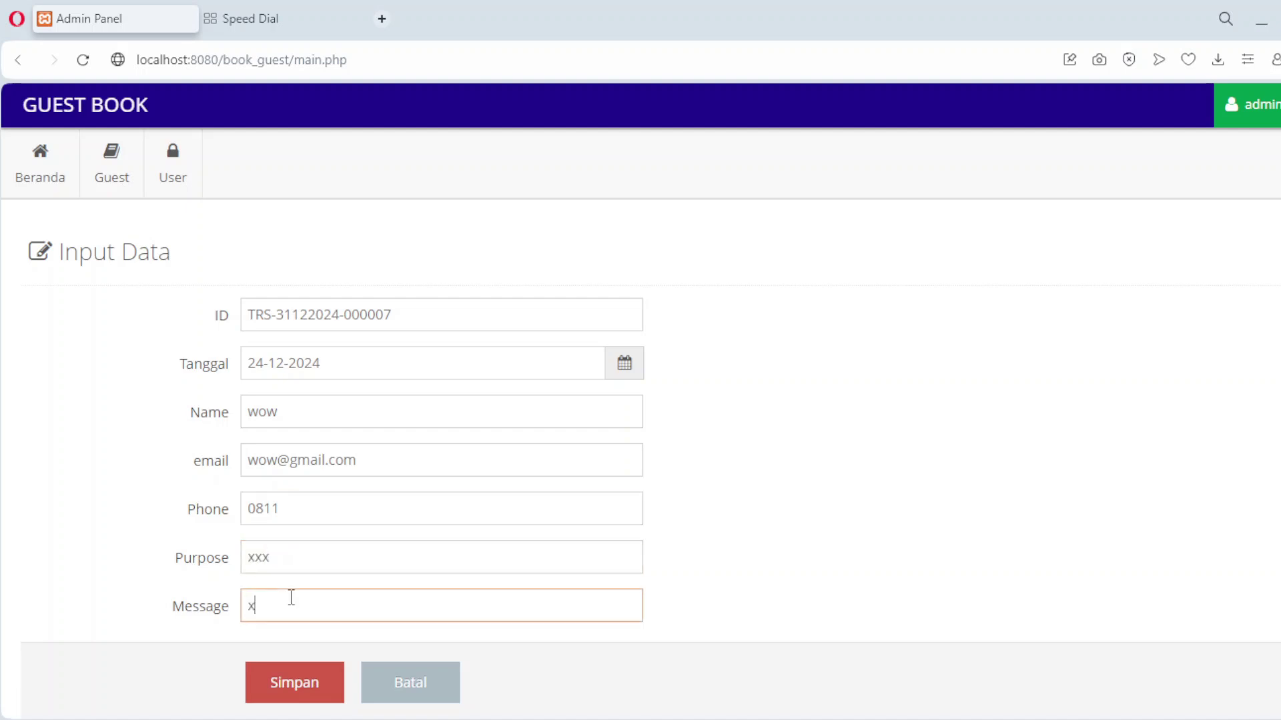
pyautogui.click(287, 682)
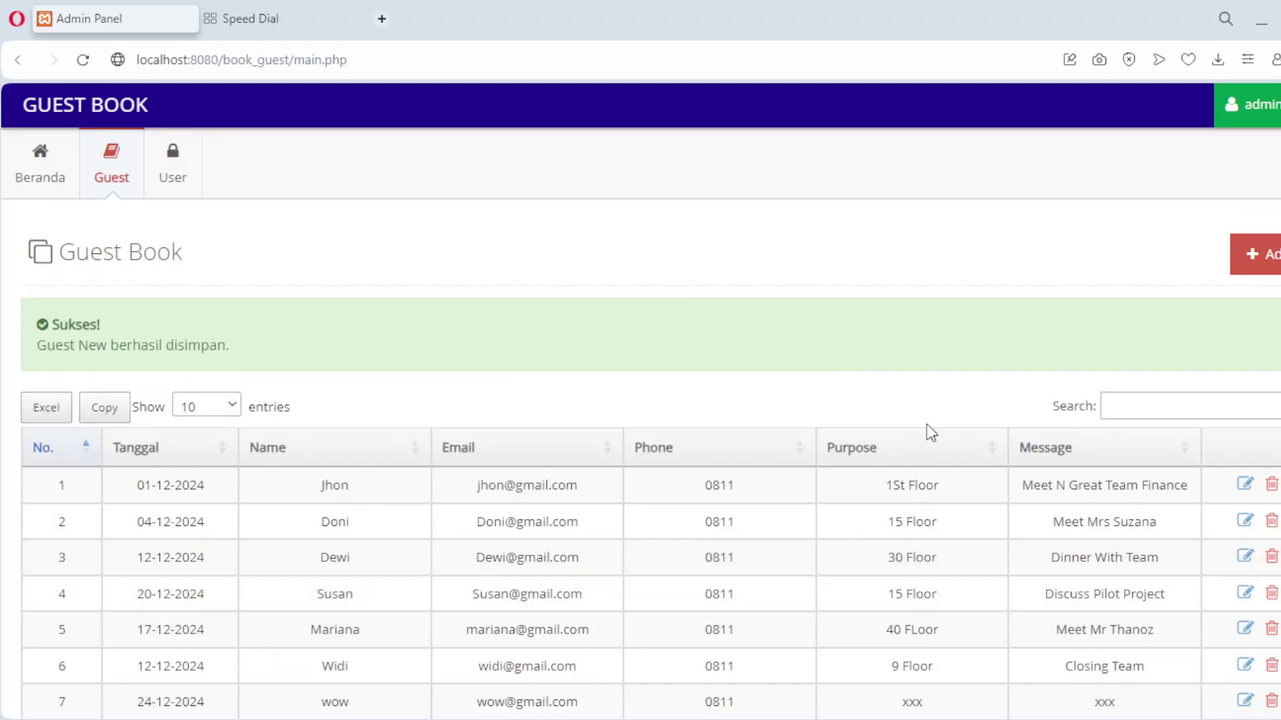
# Re-save guest entry 7 unchanged, then request its deletion.
pyautogui.scroll(-2, 927, 427)
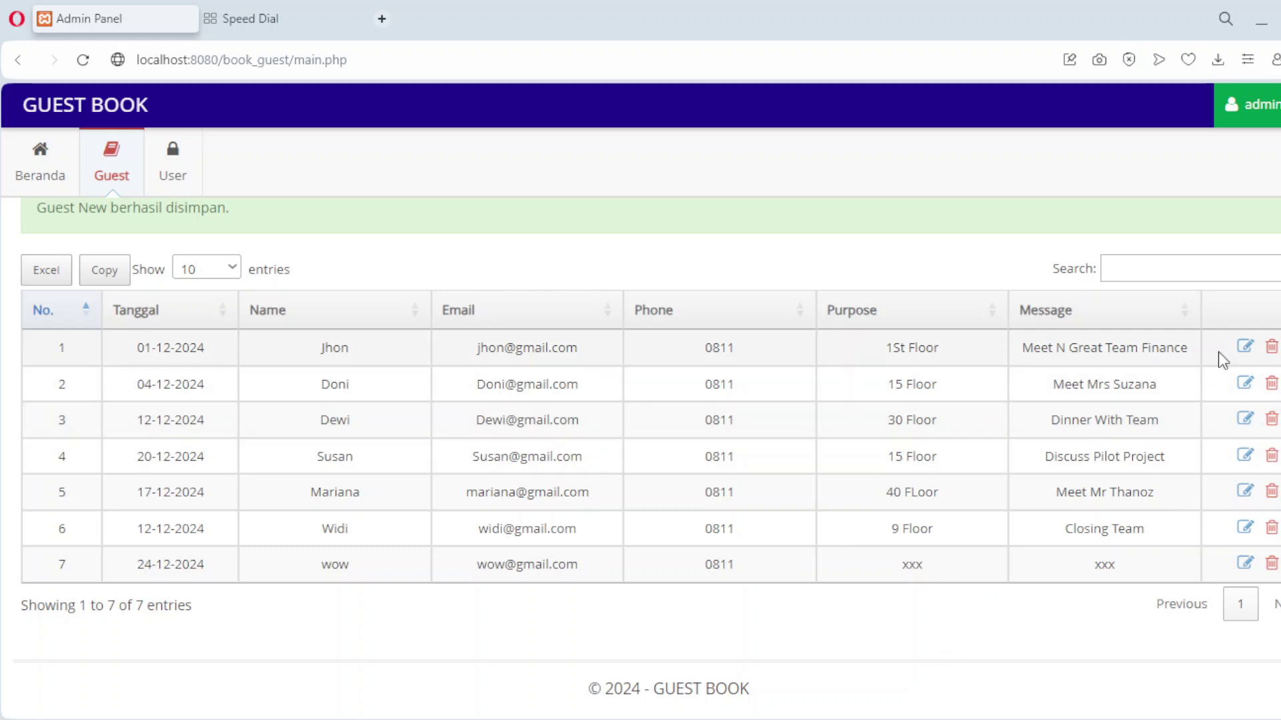
pyautogui.click(1245, 563)
pyautogui.click(330, 687)
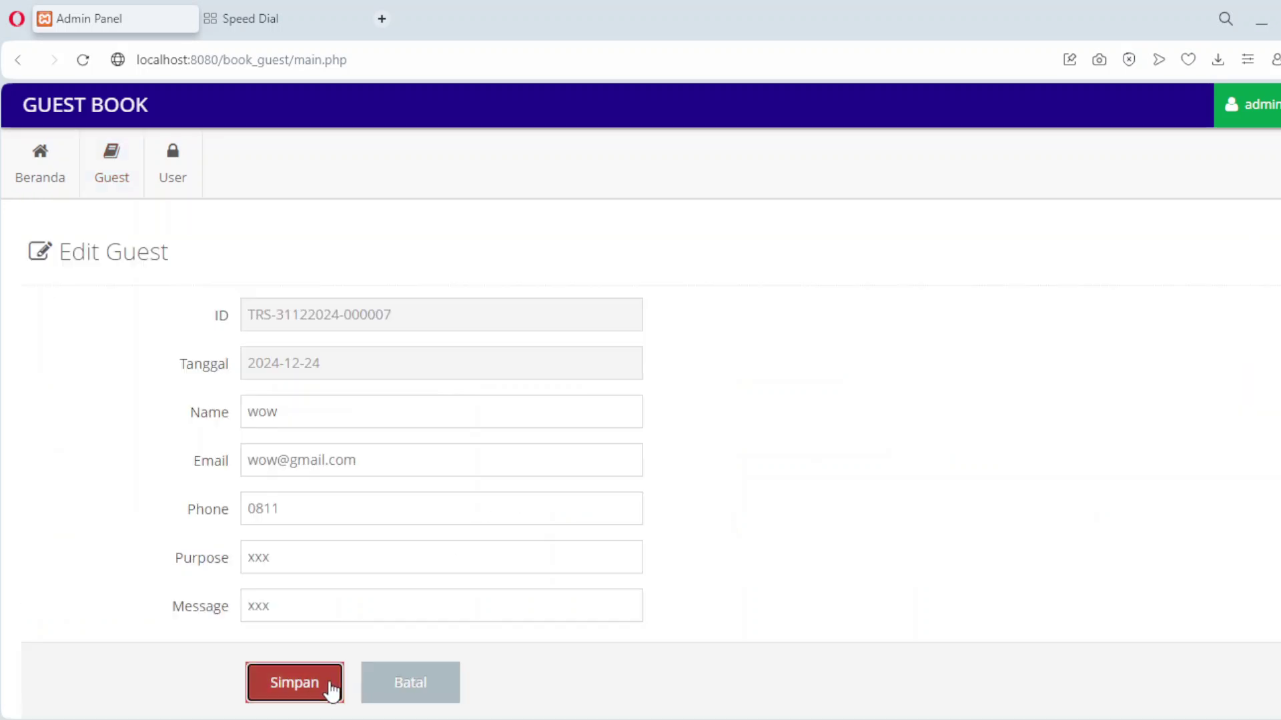
pyautogui.scroll(-2, 804, 486)
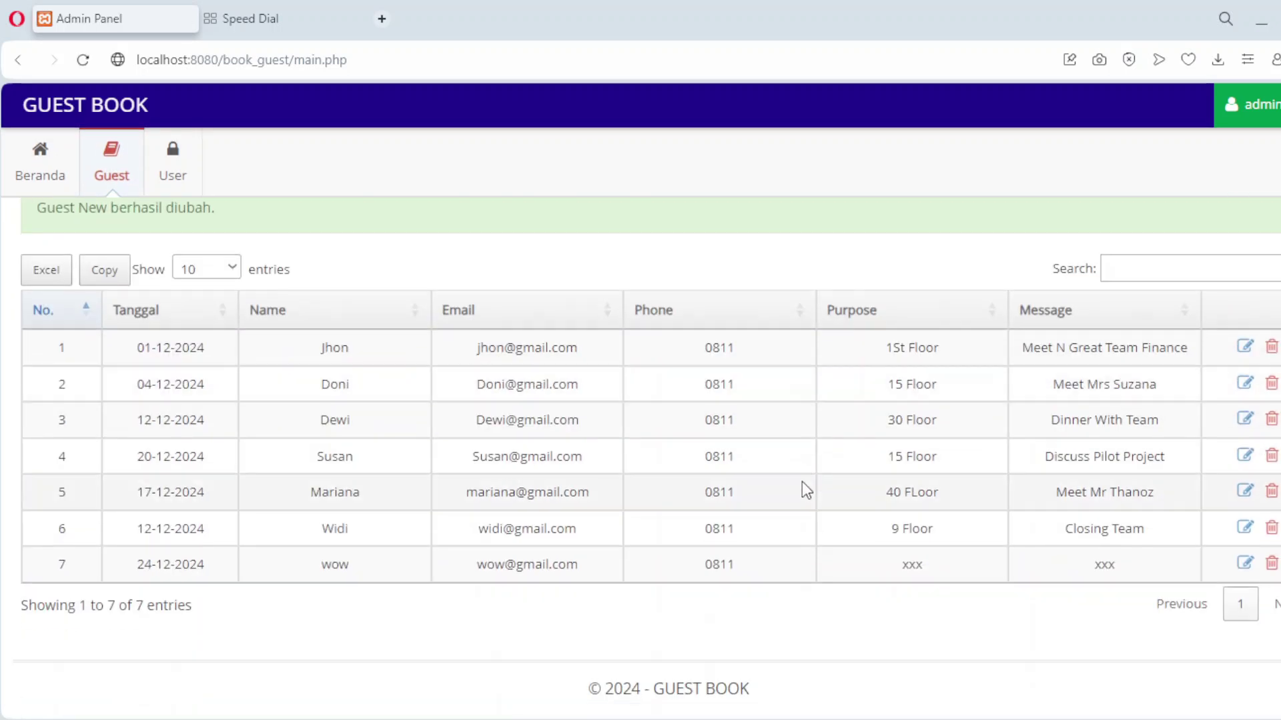
pyautogui.click(1273, 566)
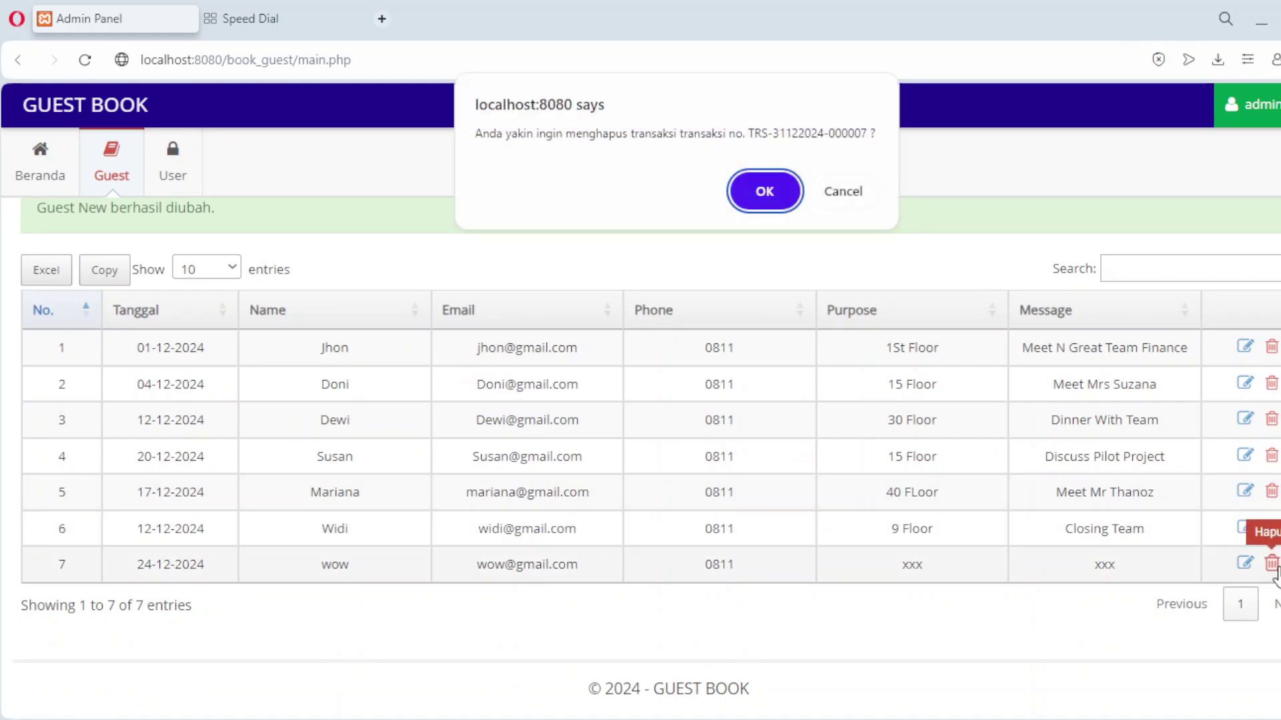
pyautogui.click(760, 195)
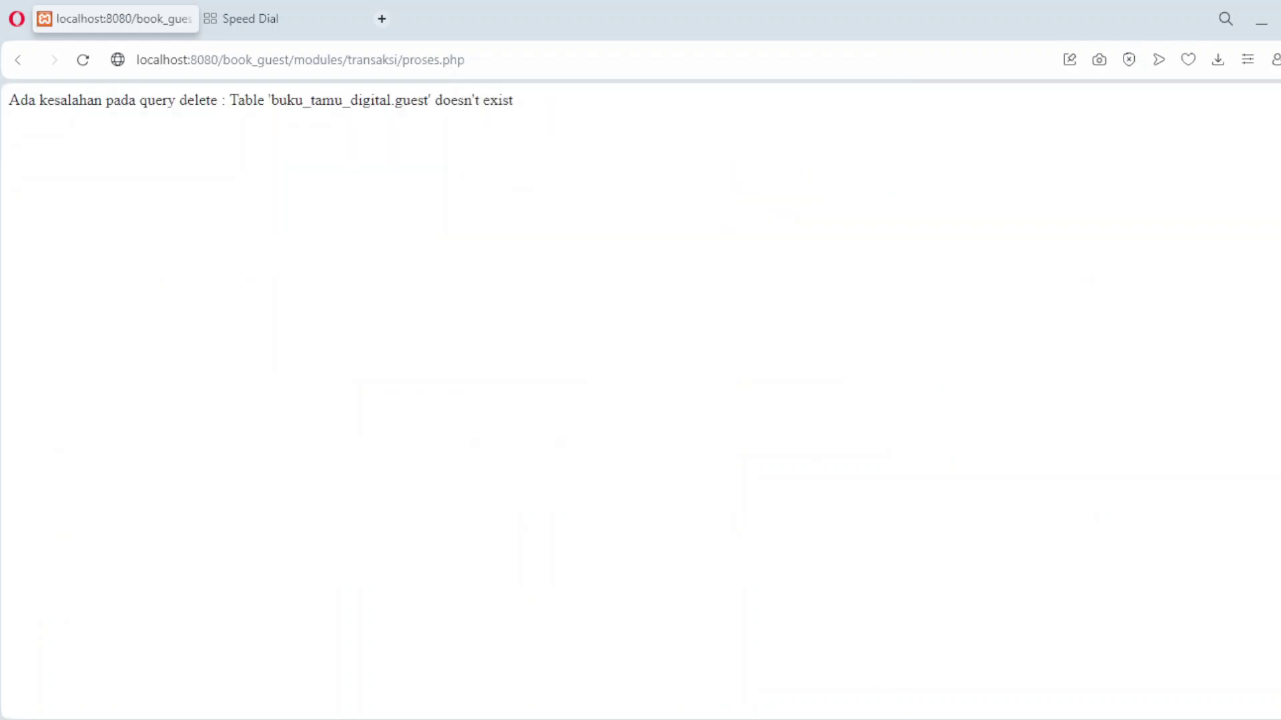
pyautogui.hotkey('alt', 'Left')
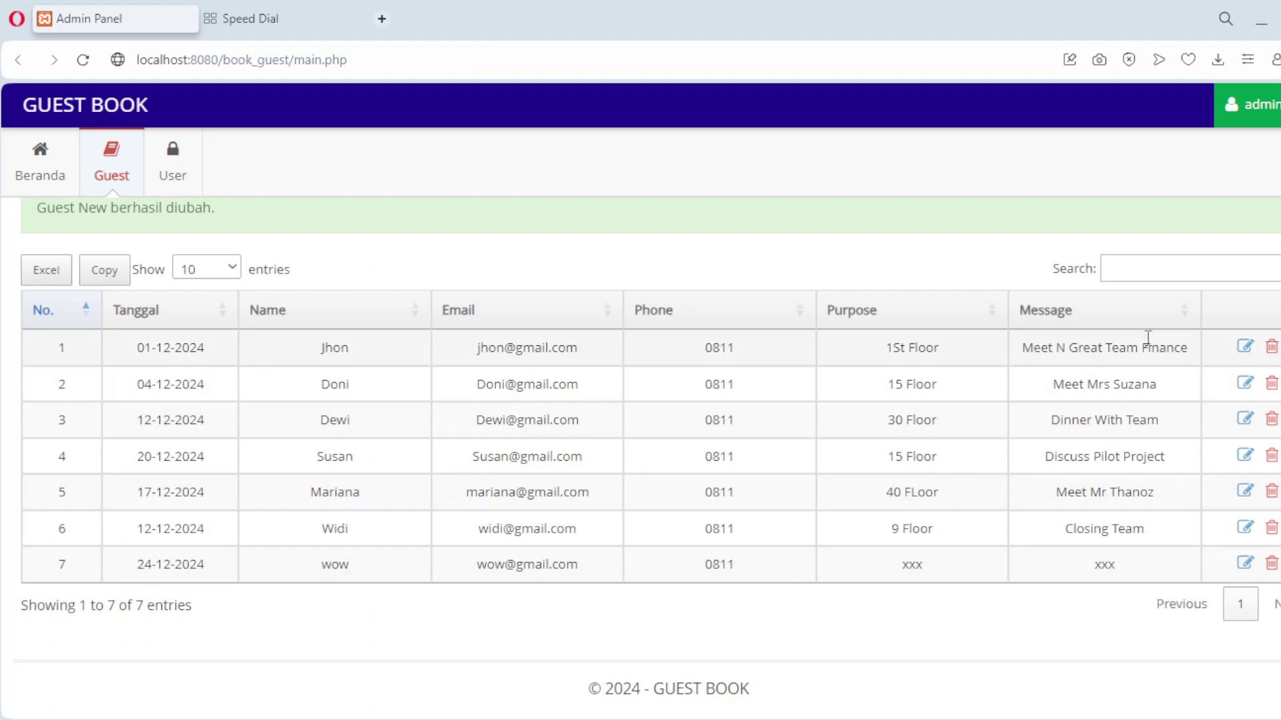
pyautogui.scroll(1, 1164, 360)
pyautogui.scroll(2, 1164, 361)
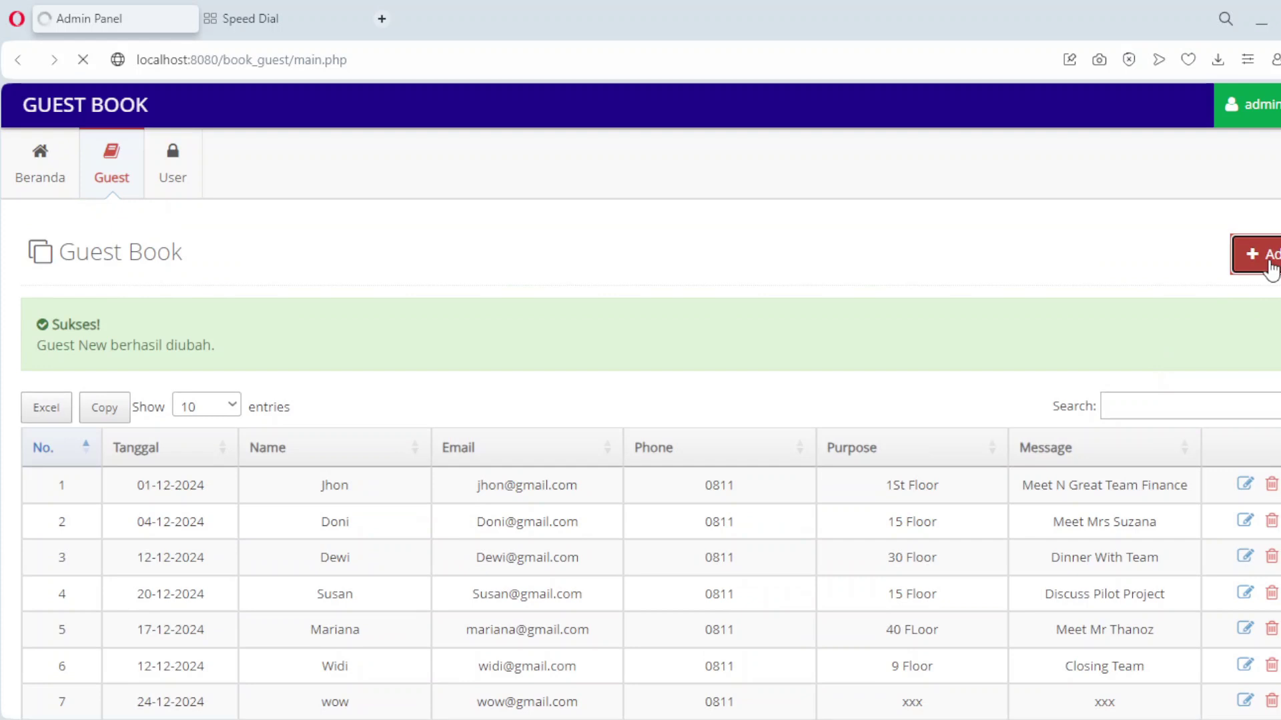
# Start a new guest entry dated 18 December 2024 and enter the guest's name and email.
pyautogui.click(1265, 263)
pyautogui.click(310, 362)
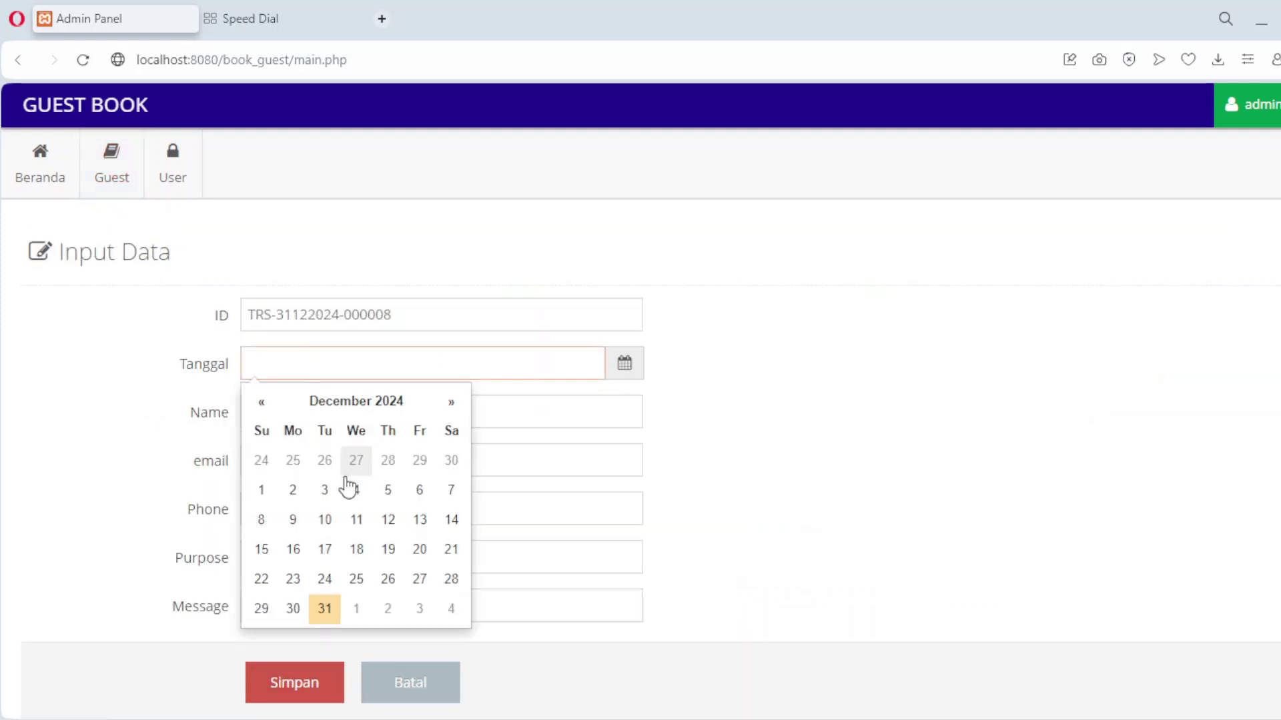
pyautogui.click(356, 550)
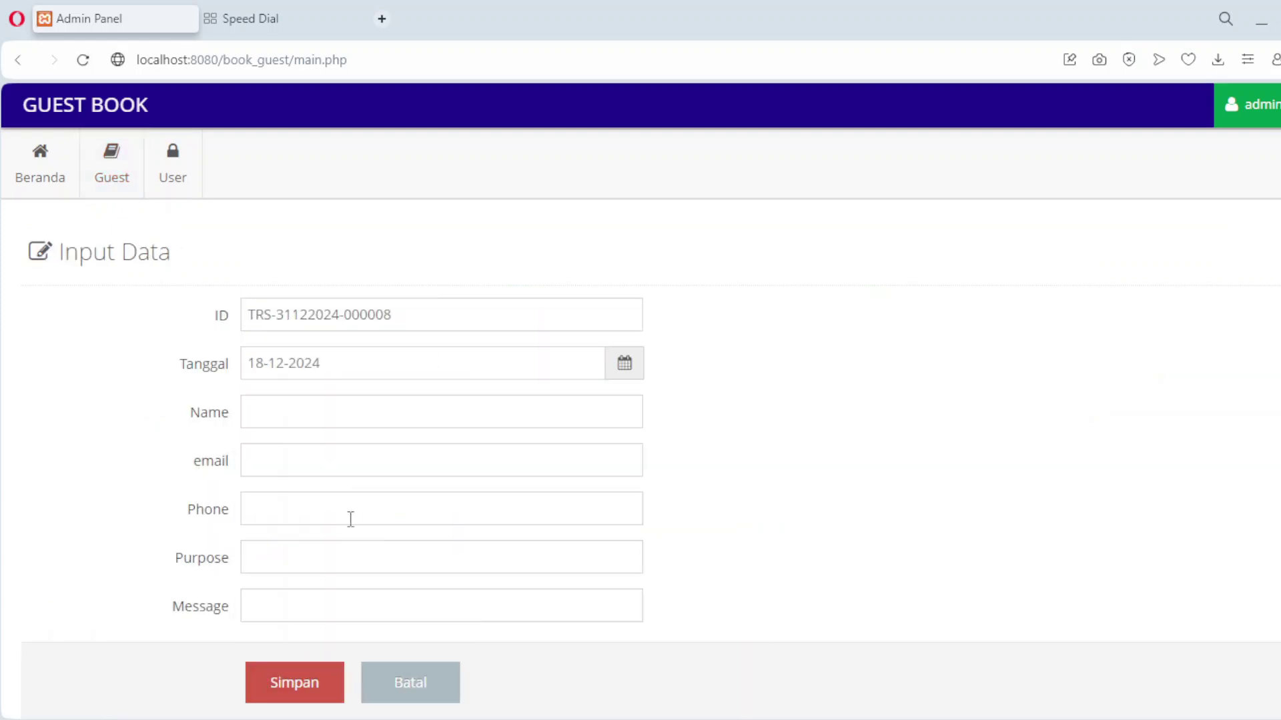
pyautogui.click(306, 402)
pyautogui.write('jene')
pyautogui.press('Tab')
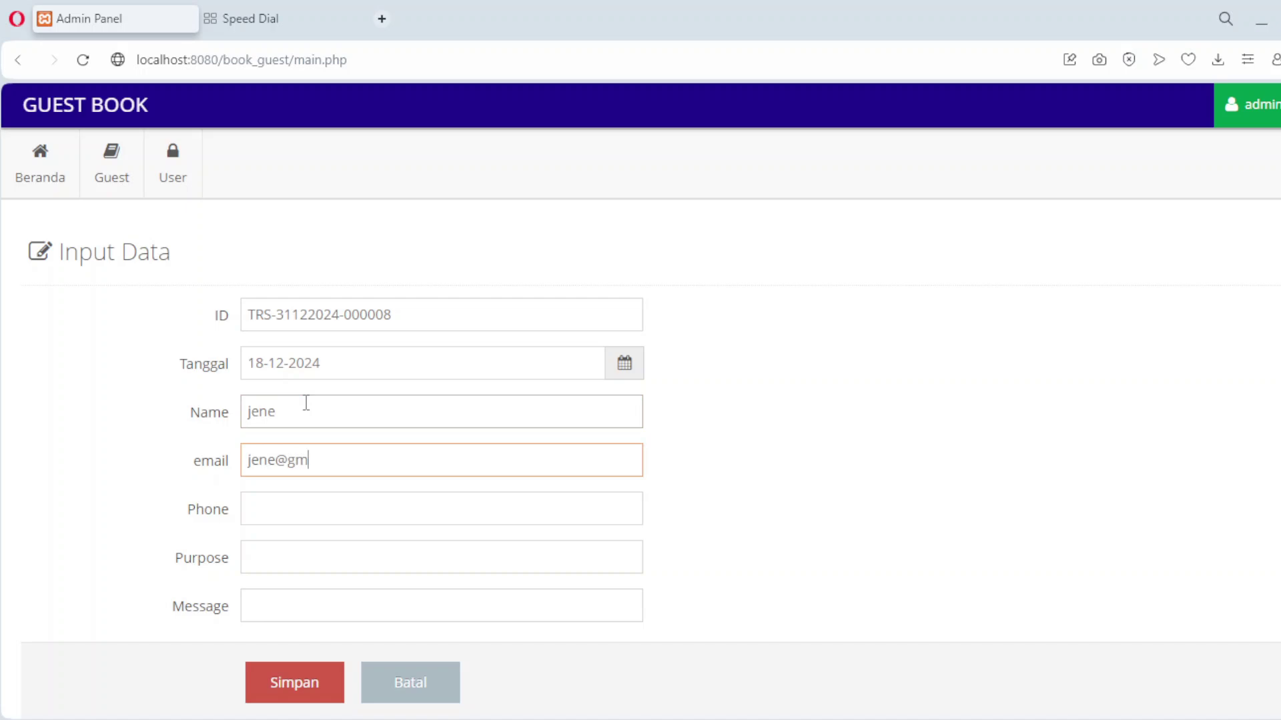
# Enter 'xxx' for phone, purpose and message, then save the eighth entry.
pyautogui.press('Tab')
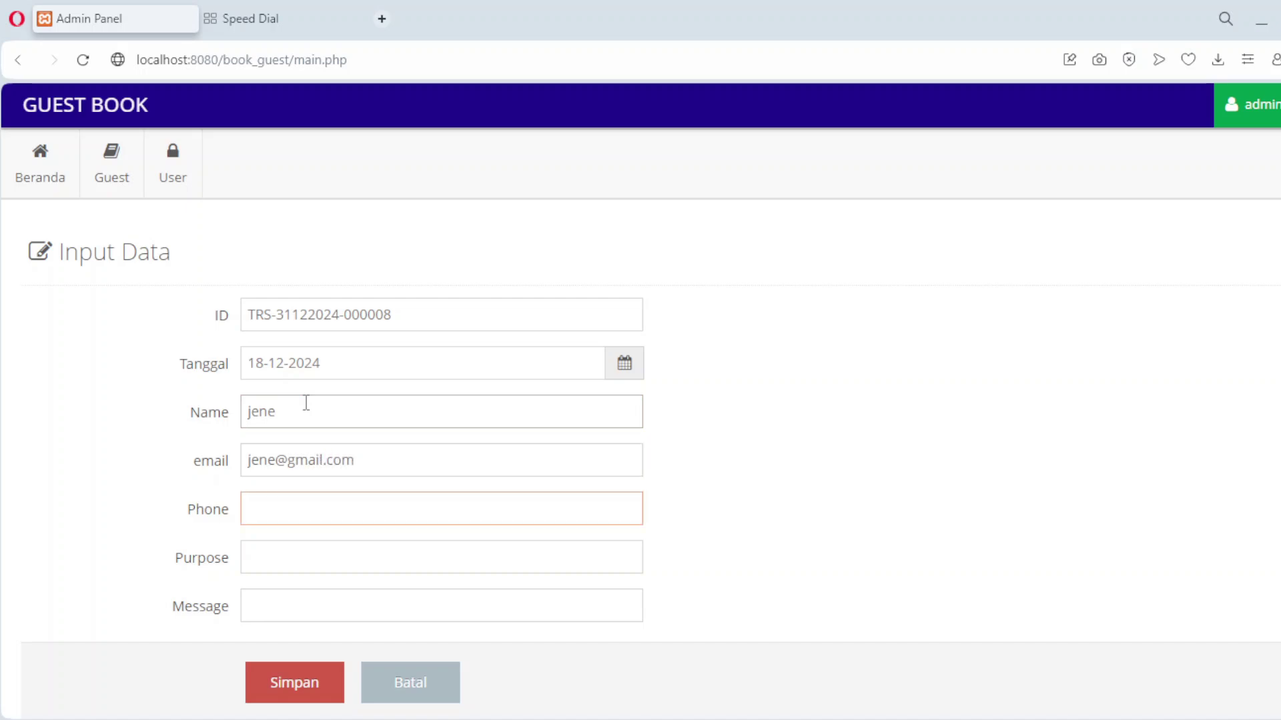
pyautogui.write('xxx')
pyautogui.press('Tab')
pyautogui.write('xxx')
pyautogui.press('Tab')
pyautogui.write('xxx')
pyautogui.click(267, 687)
pyautogui.scroll(-3, 1209, 381)
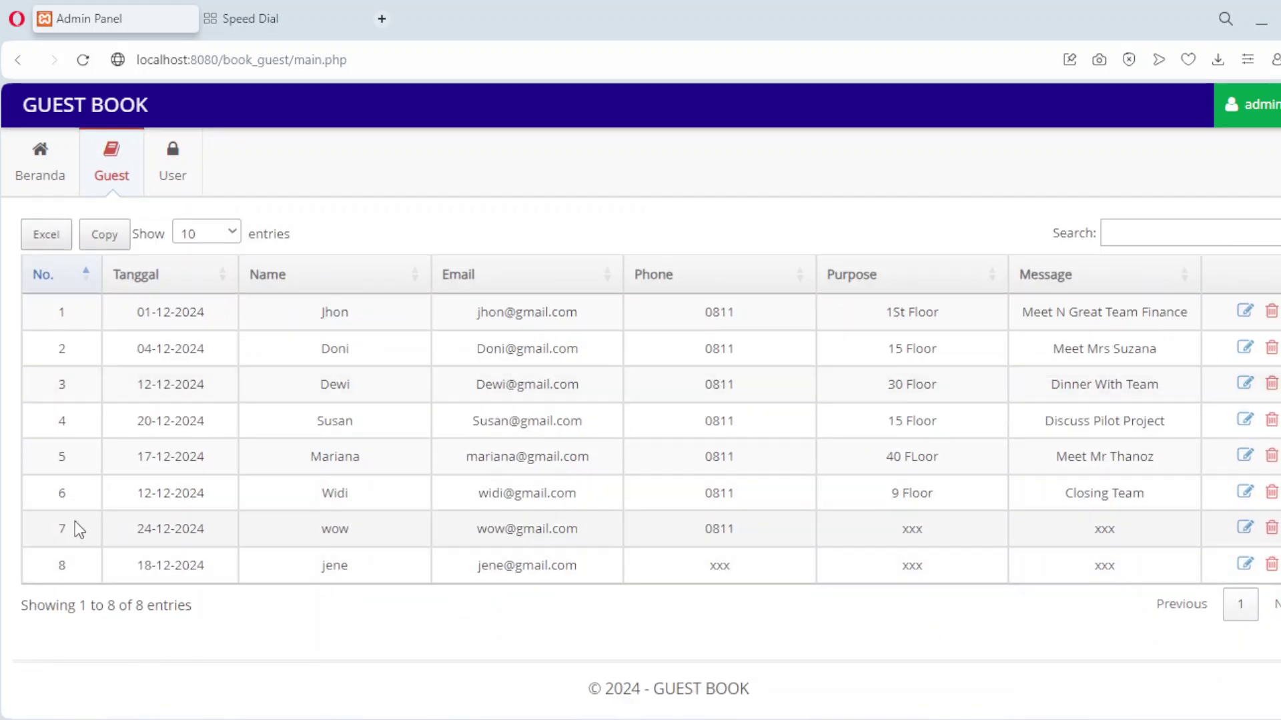
# Delete the 24-12-2024 and 18-12-2024 test guests, then go back to the Beranda dashboard.
pyautogui.click(1270, 528)
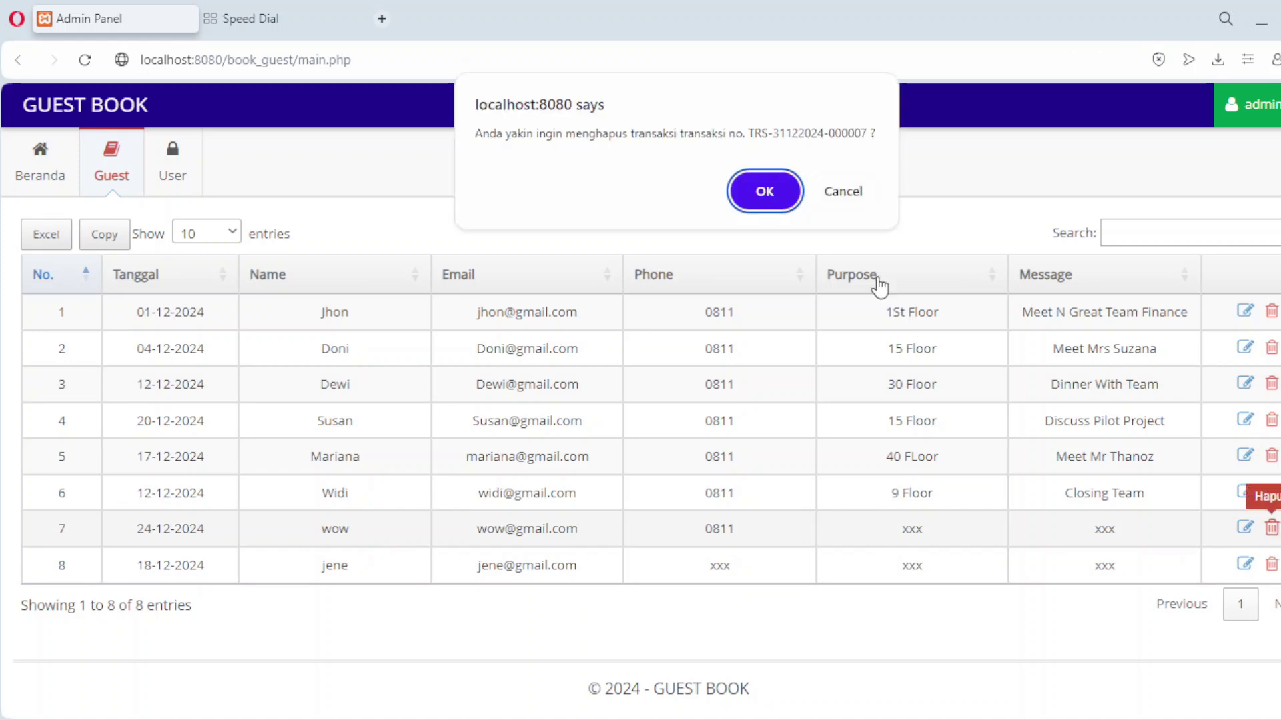
pyautogui.click(764, 191)
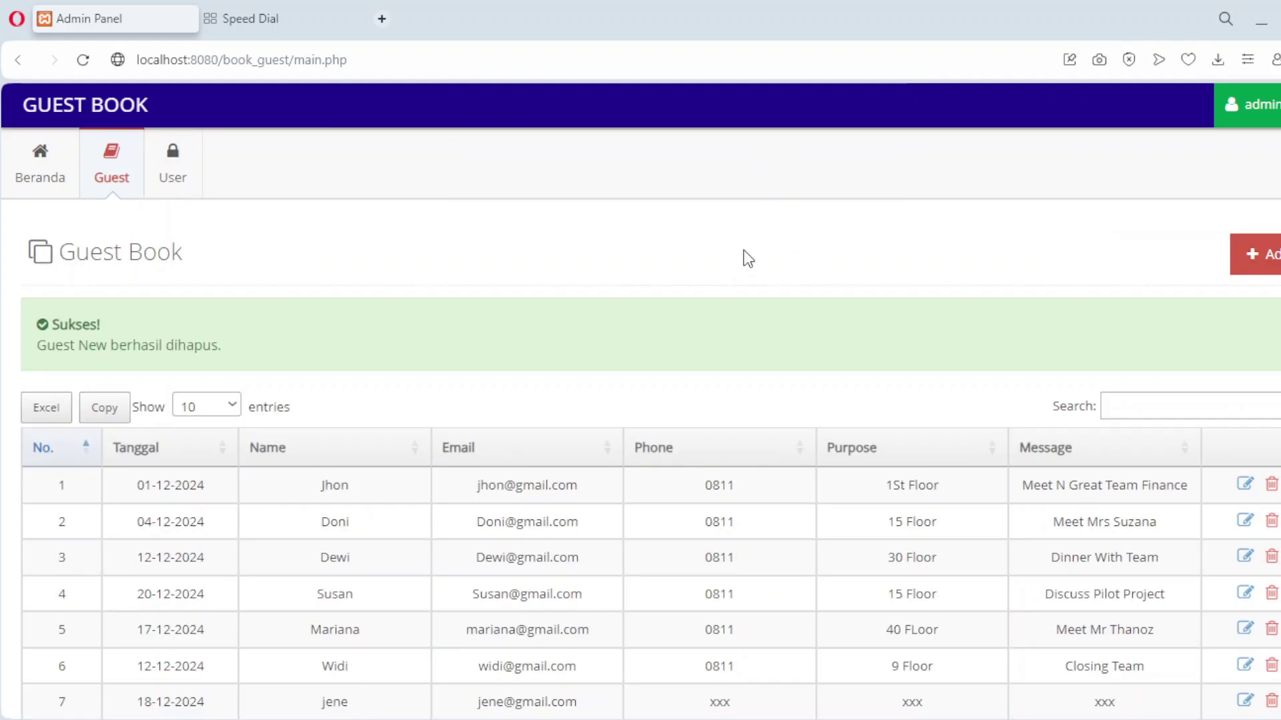
pyautogui.scroll(-3, 777, 399)
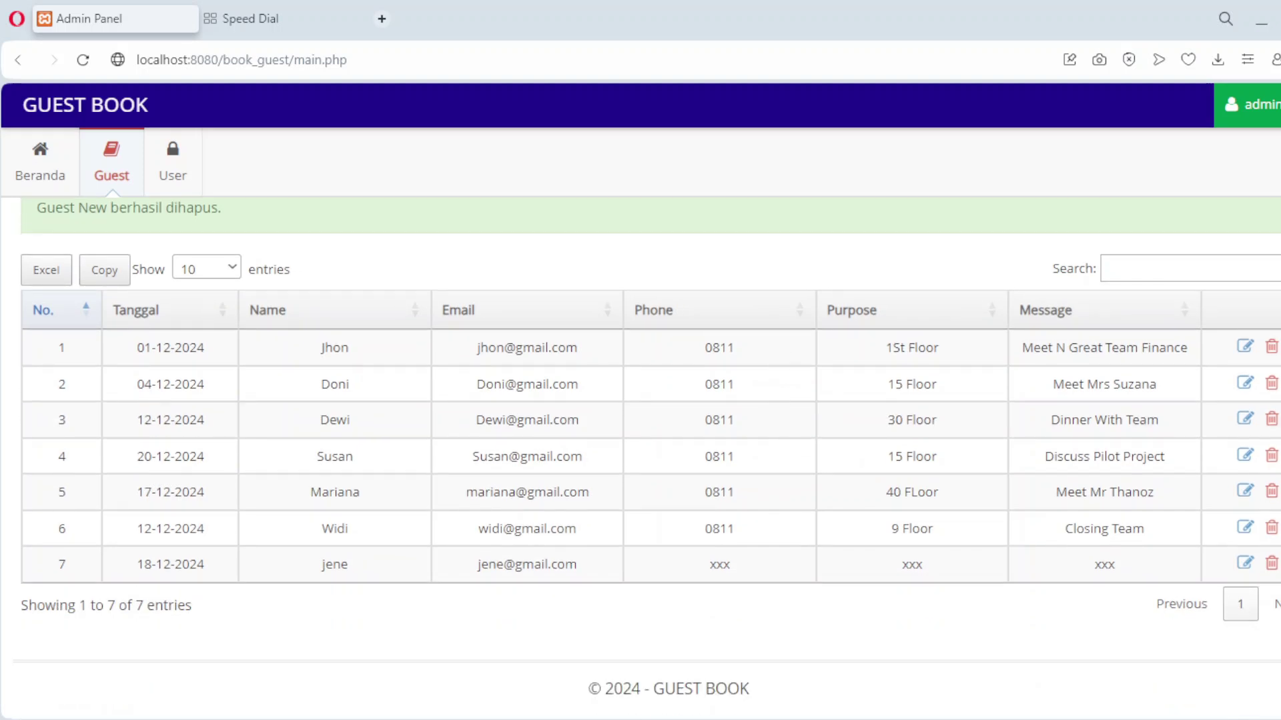
pyautogui.click(1272, 564)
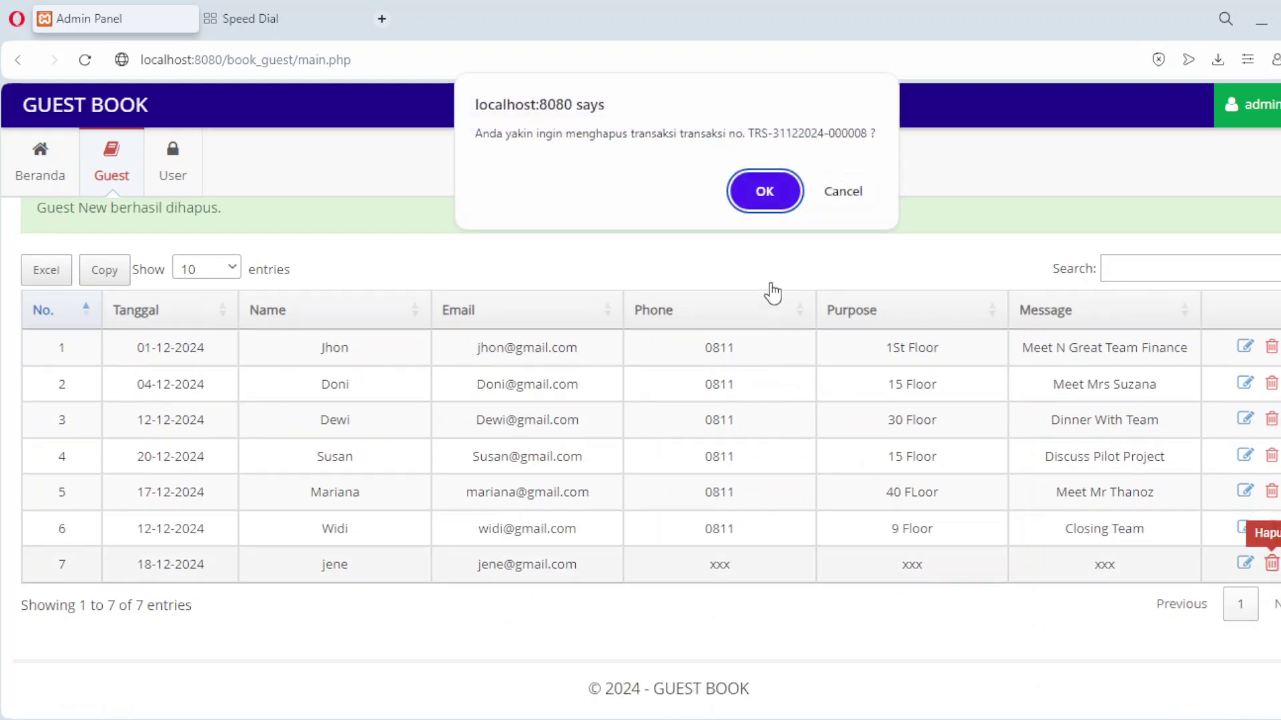
pyautogui.click(765, 192)
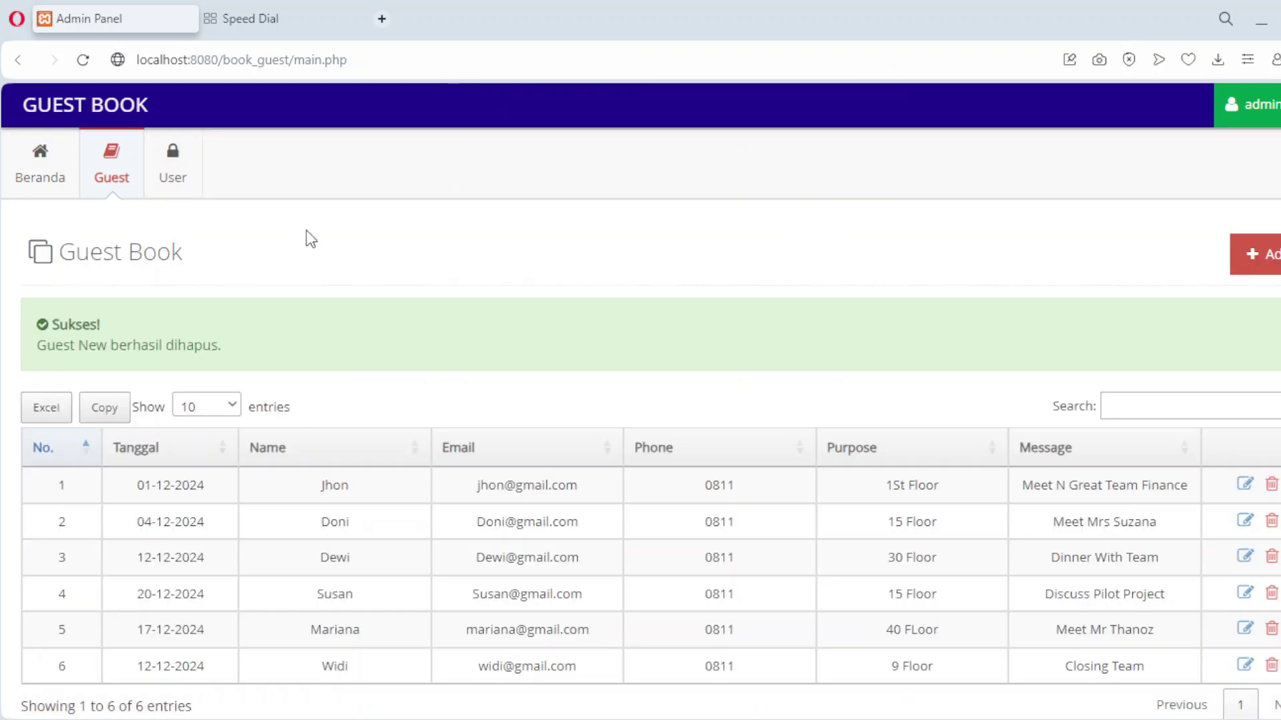
pyautogui.click(47, 172)
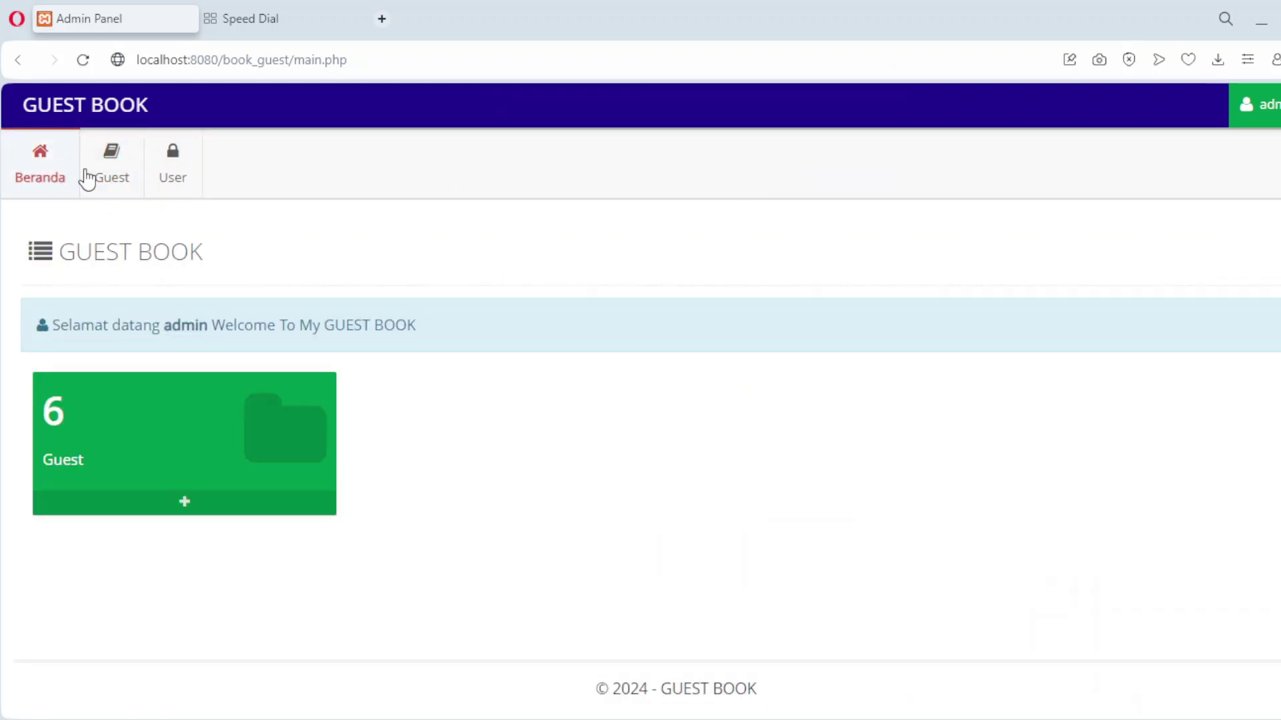
# Check the six-entry guest list, return to Beranda, then log out of the admin account.
pyautogui.click(108, 181)
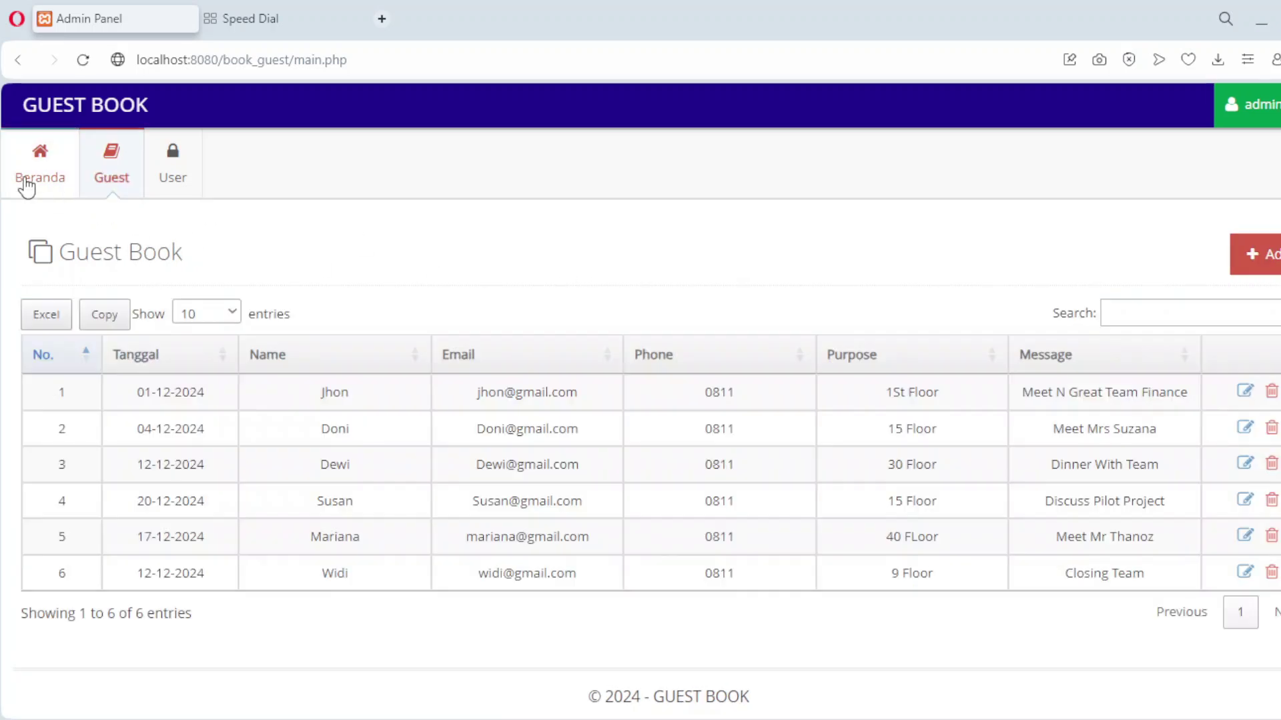
pyautogui.click(27, 186)
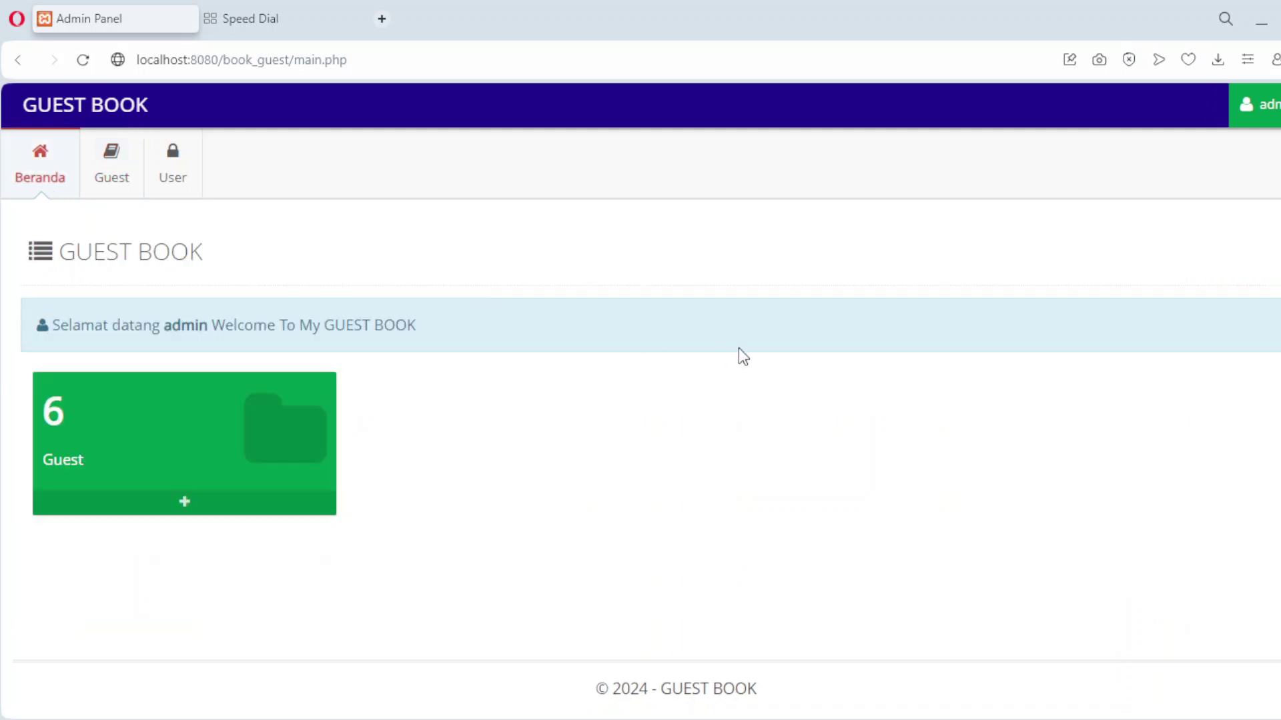
pyautogui.click(1254, 105)
pyautogui.click(1233, 200)
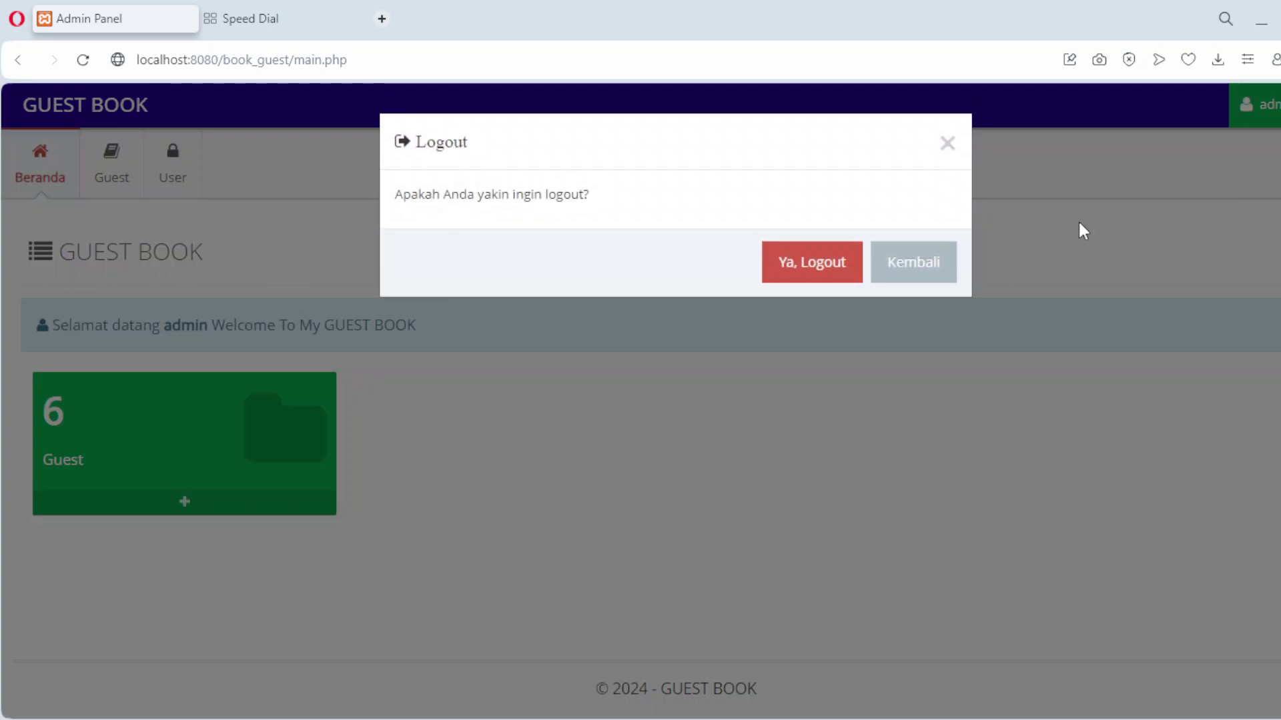
pyautogui.click(811, 268)
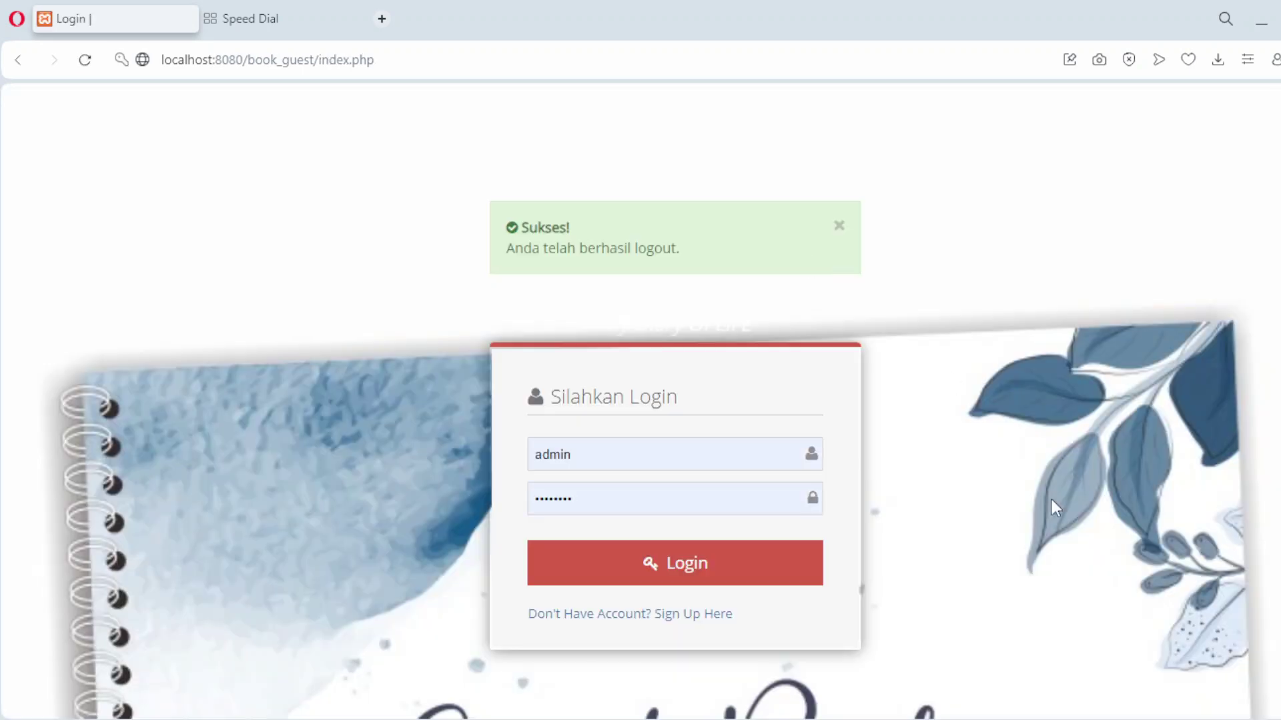